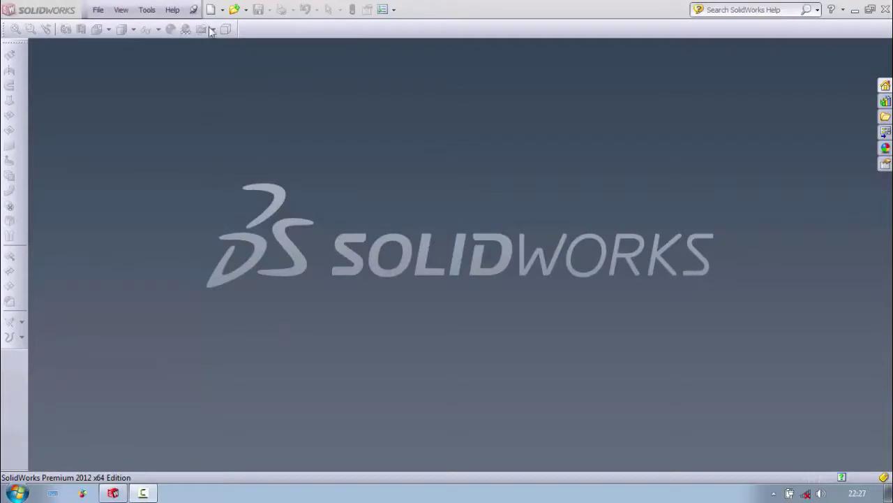
# Open the New SolidWorks Document dialog from the standard toolbar.
pyautogui.click(211, 10)
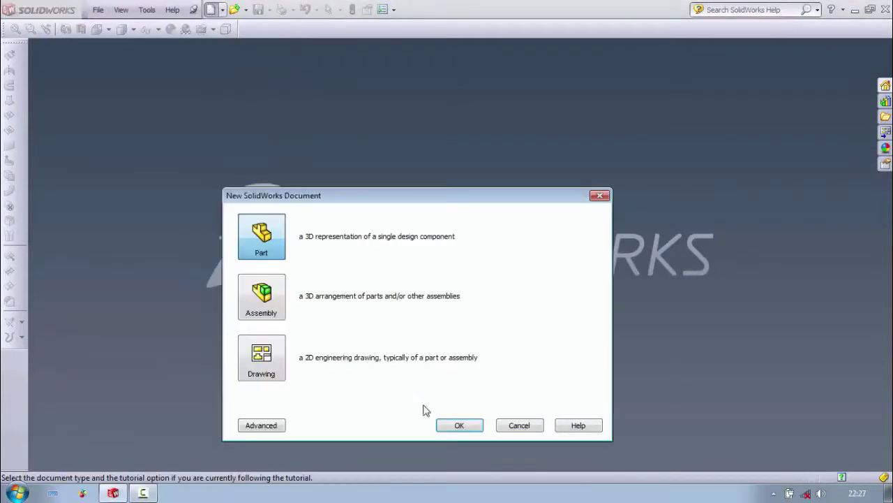
# Create a new part and switch its units to MMGS (millimetres).
pyautogui.click(455, 425)
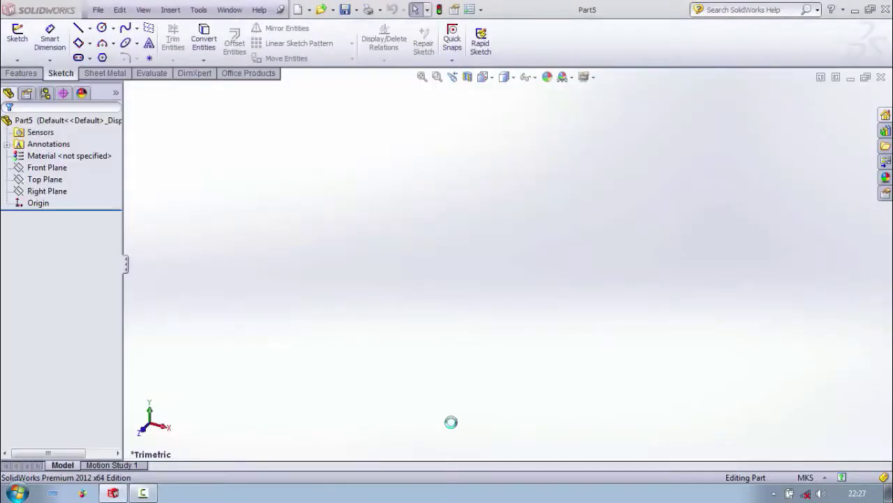
pyautogui.click(815, 479)
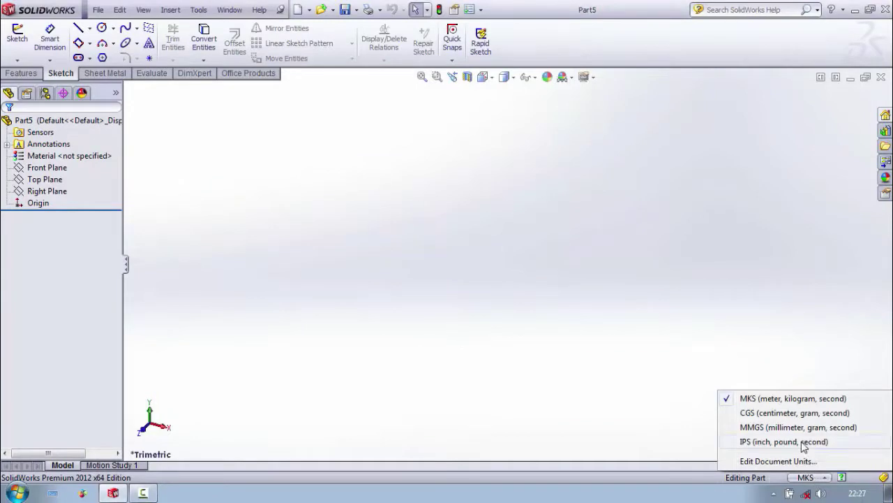
pyautogui.click(802, 428)
# Sketch a circle centred on the origin on the Front Plane and dimension it Ø72.
pyautogui.click(47, 167)
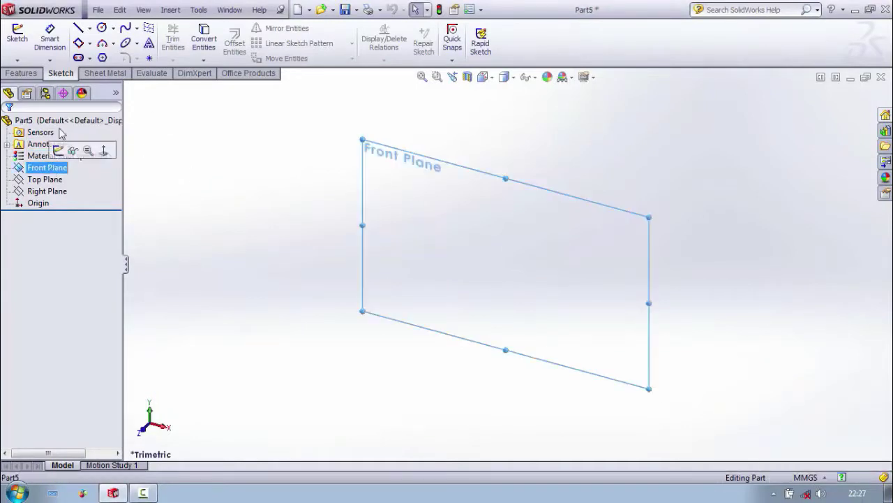
pyautogui.click(102, 30)
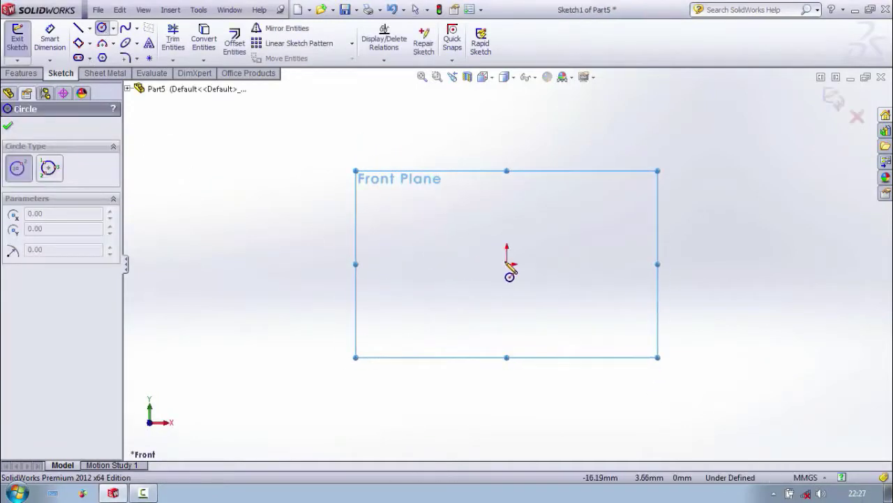
pyautogui.click(506, 264)
pyautogui.click(589, 328)
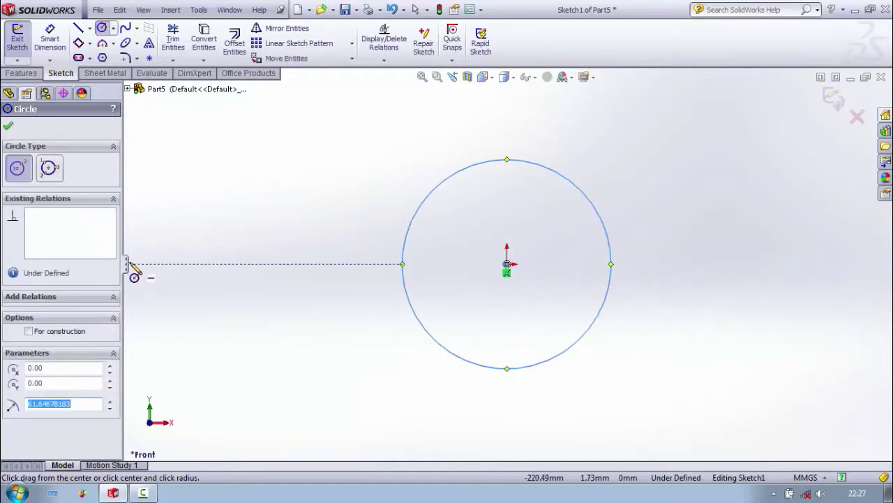
pyautogui.click(50, 38)
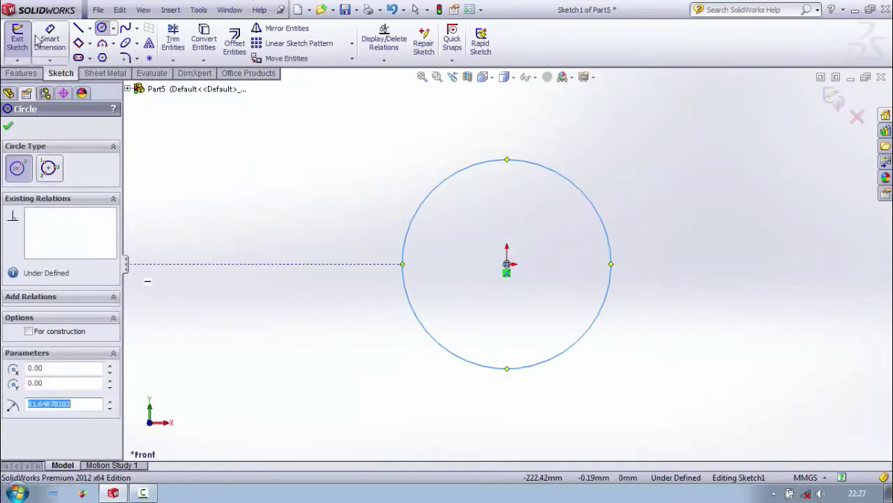
pyautogui.click(610, 238)
pyautogui.click(670, 251)
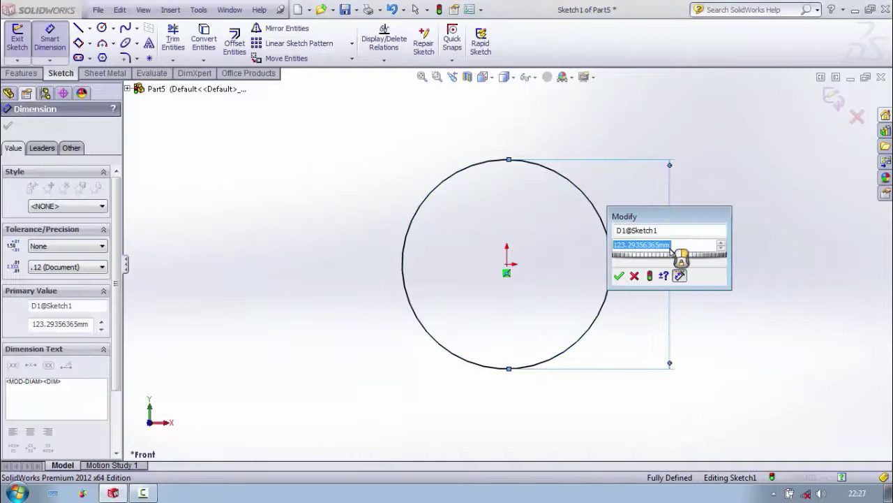
pyautogui.write('72')
pyautogui.press('Return')
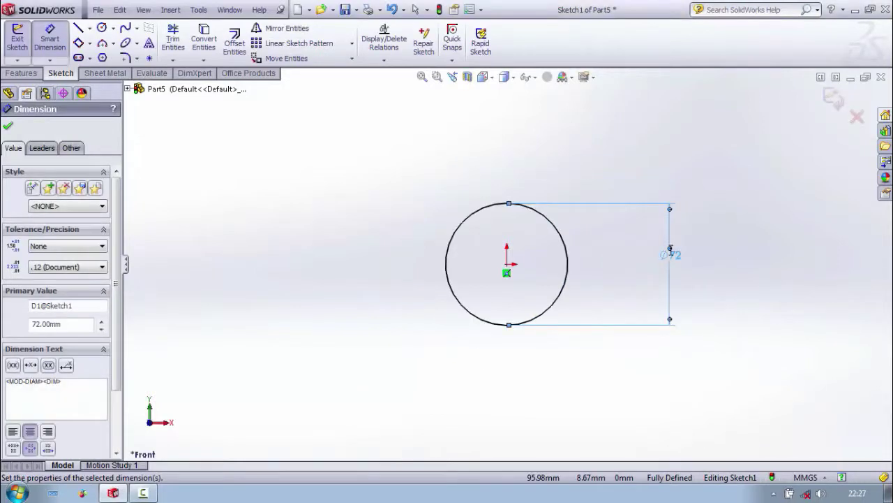
pyautogui.click(8, 127)
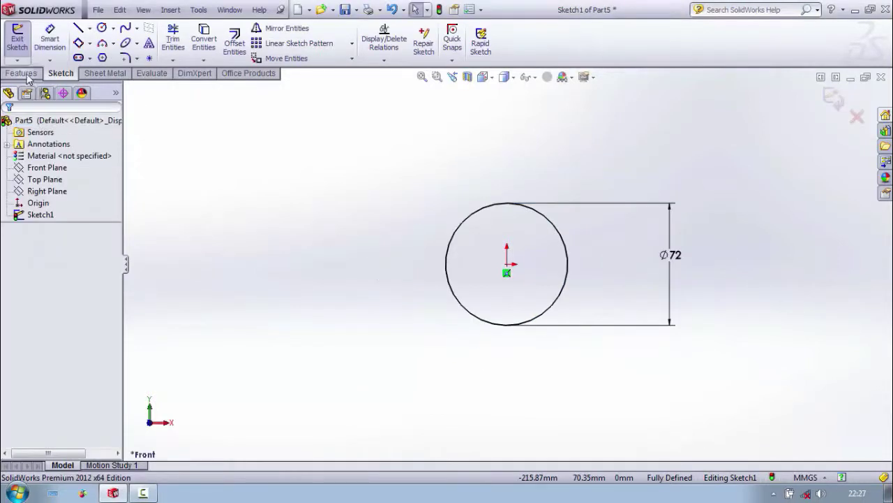
# Draw a vertical line through the circle's centre and trim away the circle's left half.
pyautogui.click(507, 203)
pyautogui.click(507, 324)
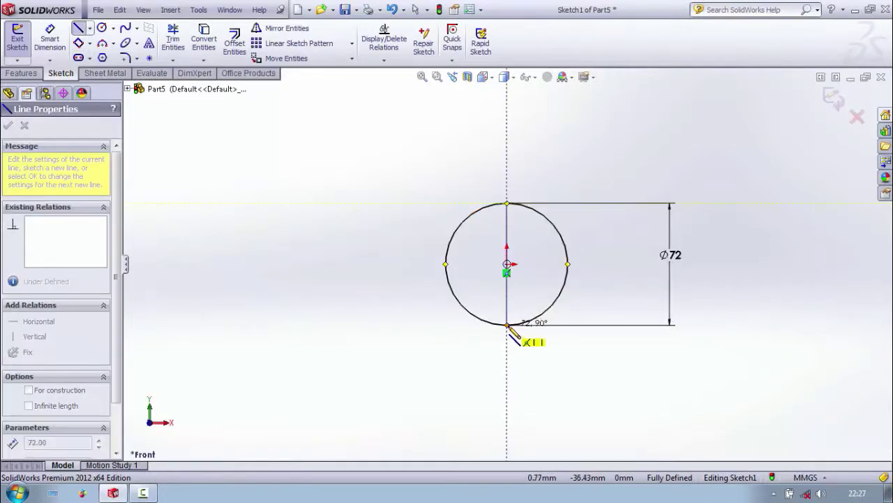
pyautogui.click(507, 324)
pyautogui.rightClick(469, 365)
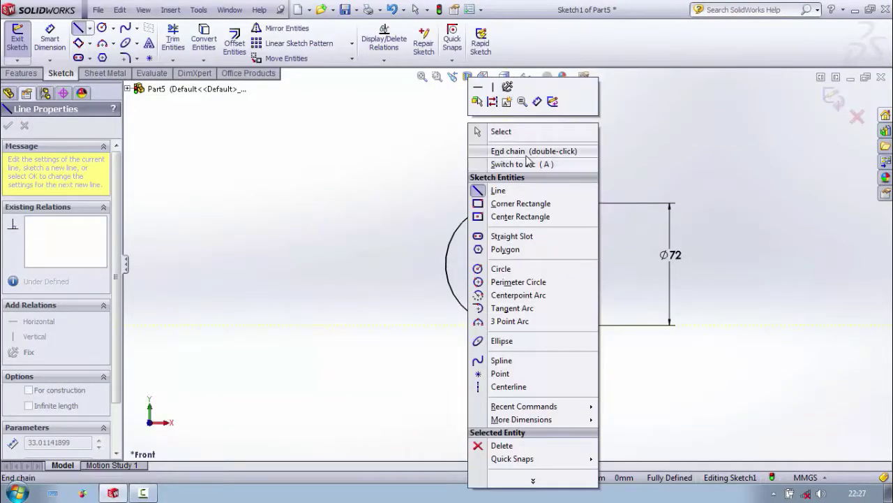
pyautogui.click(502, 150)
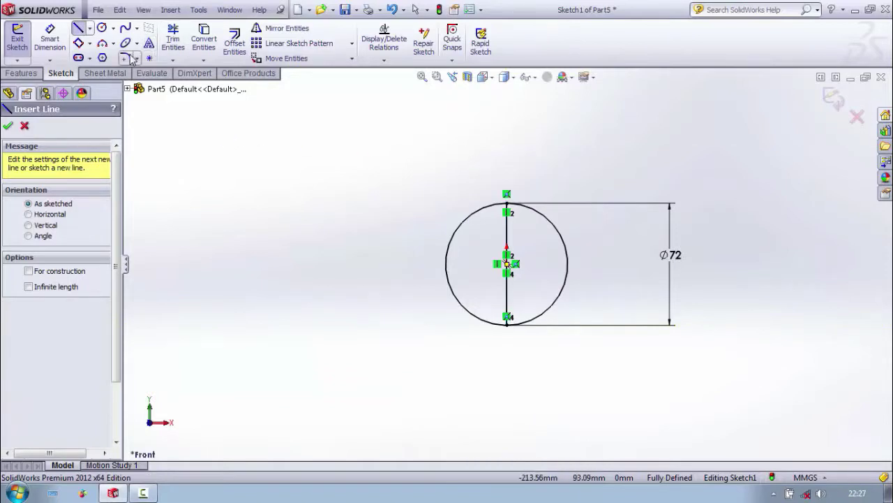
pyautogui.click(173, 38)
pyautogui.click(459, 228)
pyautogui.click(8, 129)
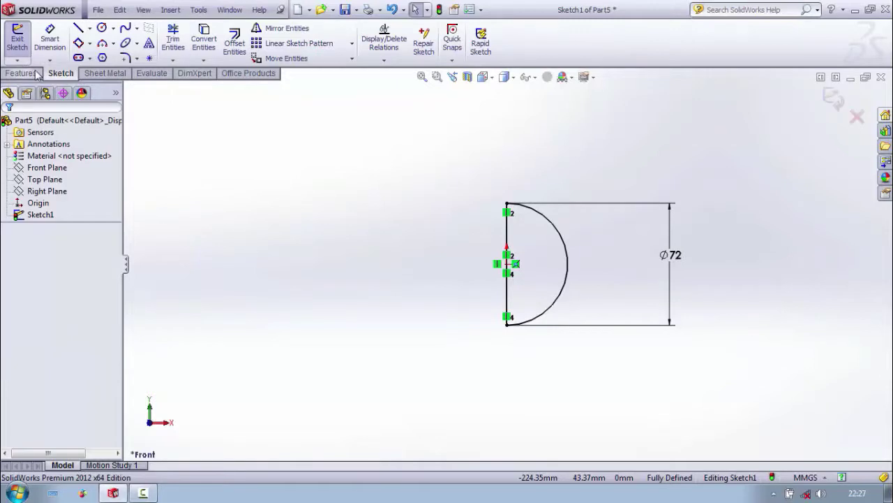
# Revolve the semicircle 360° about its vertical line, then view the Front Plane face-on.
pyautogui.click(28, 73)
pyautogui.click(62, 42)
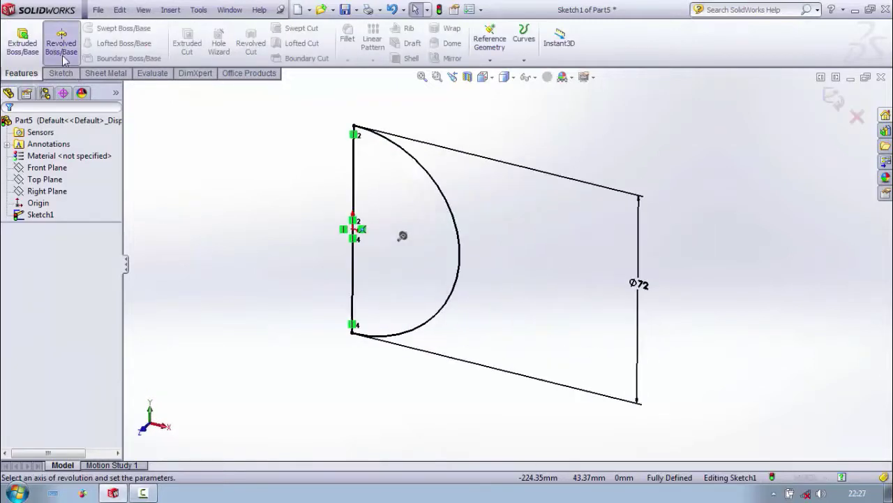
pyautogui.click(343, 179)
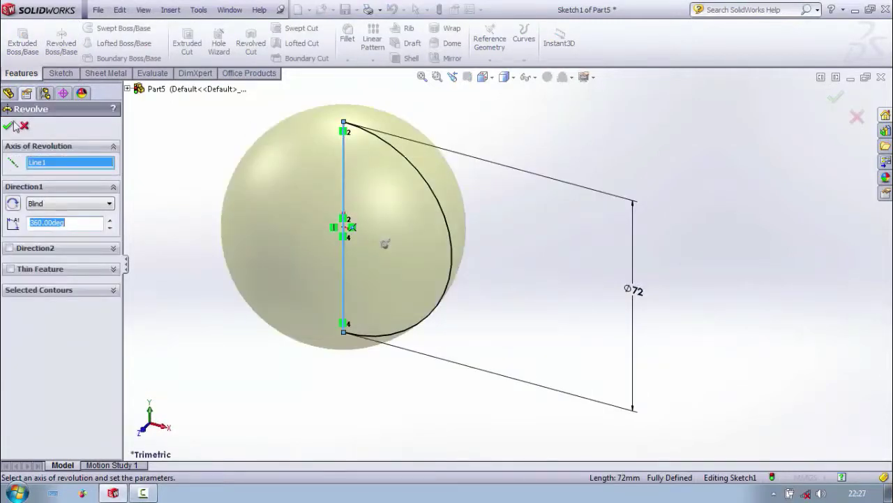
pyautogui.click(8, 126)
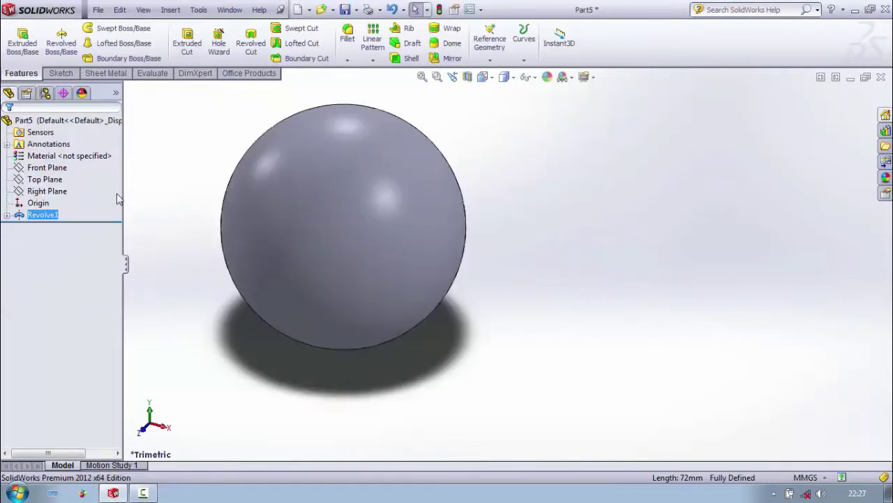
pyautogui.click(60, 169)
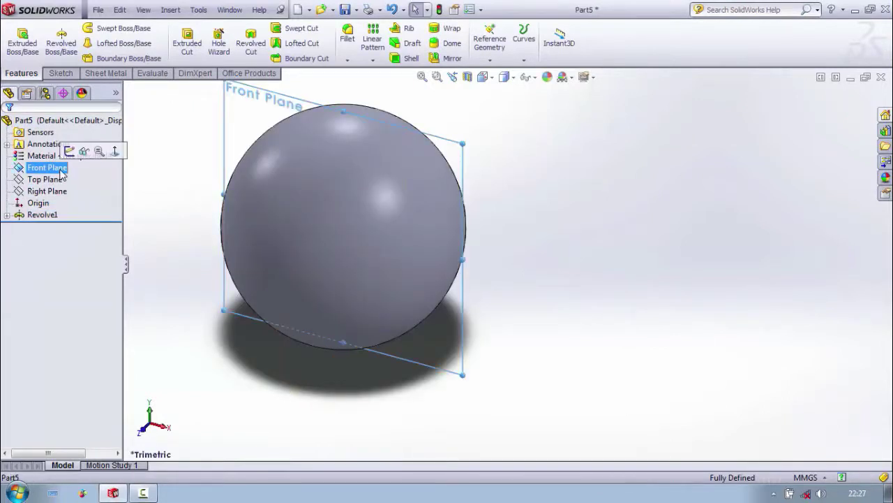
pyautogui.click(115, 151)
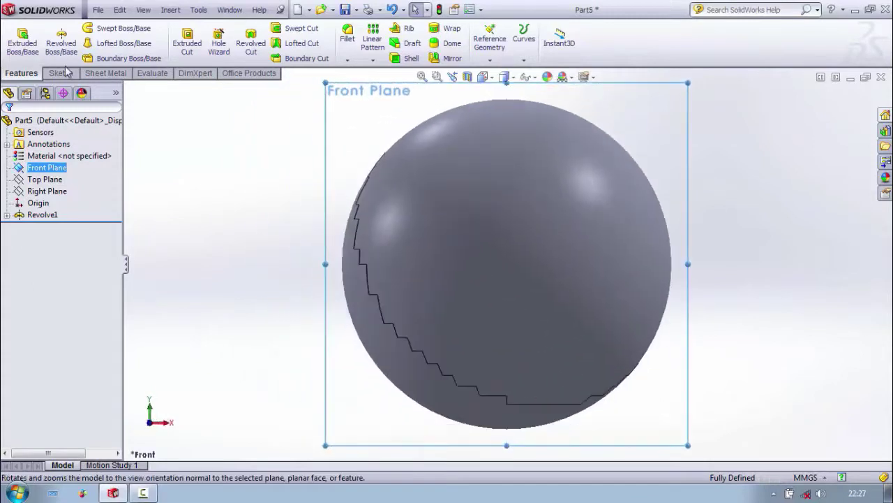
# Open a sketch on the Front Plane and add the sphere's intersection curve.
pyautogui.click(61, 74)
pyautogui.click(17, 37)
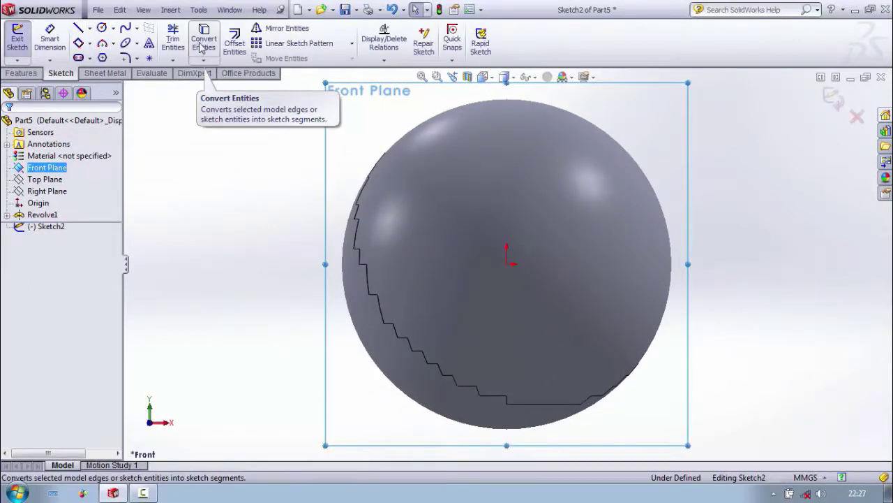
pyautogui.click(204, 61)
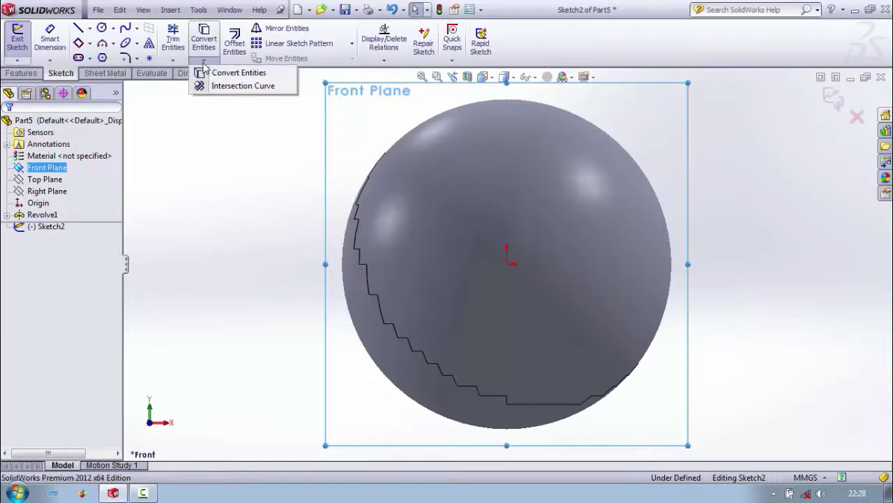
pyautogui.click(238, 86)
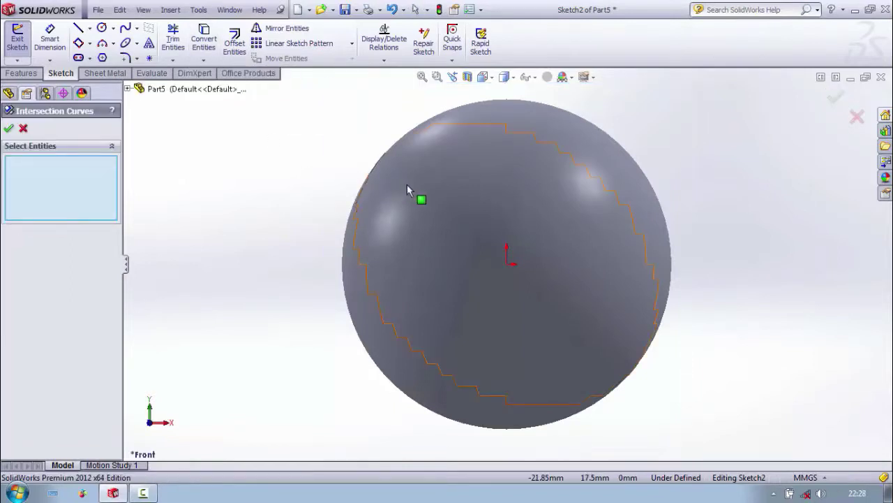
pyautogui.click(407, 184)
pyautogui.click(8, 129)
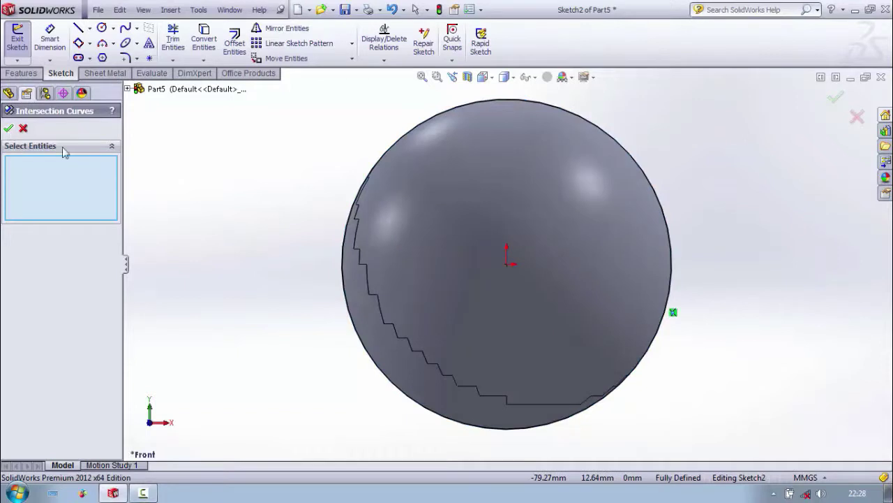
# Draw a construction centerline chord across the top of the circle.
pyautogui.click(90, 27)
pyautogui.click(111, 54)
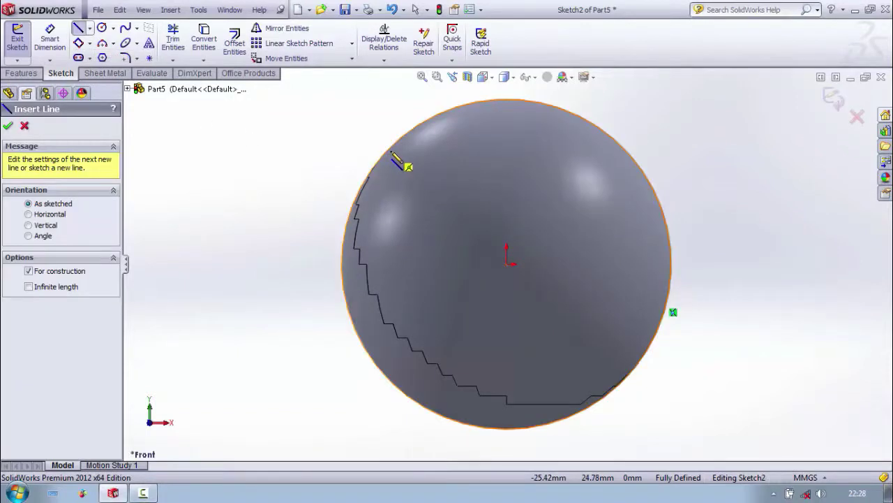
pyautogui.click(391, 150)
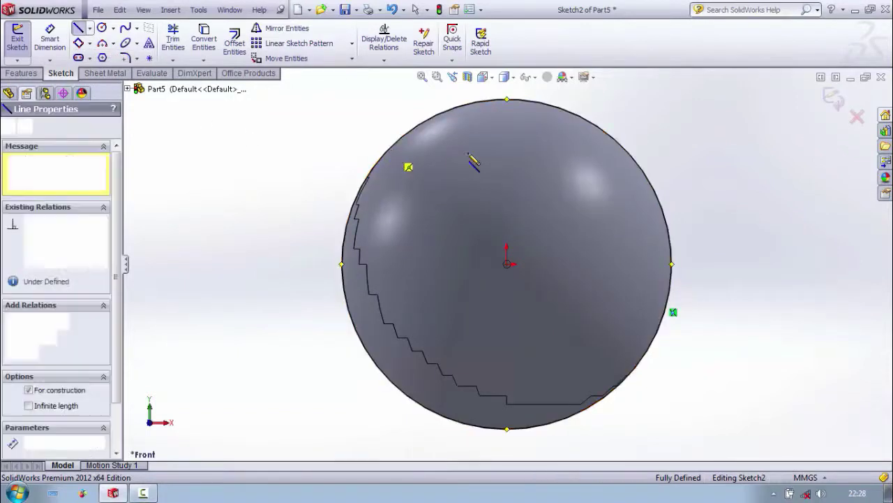
pyautogui.click(634, 161)
pyautogui.rightClick(674, 143)
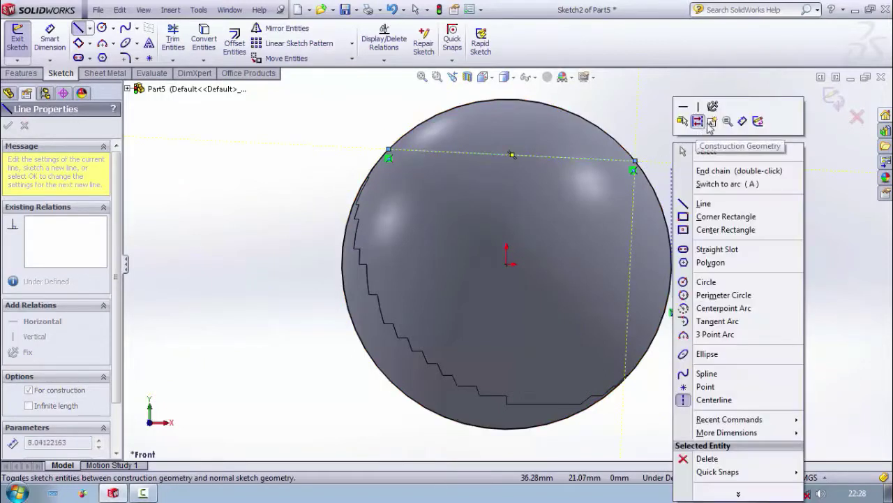
pyautogui.click(714, 171)
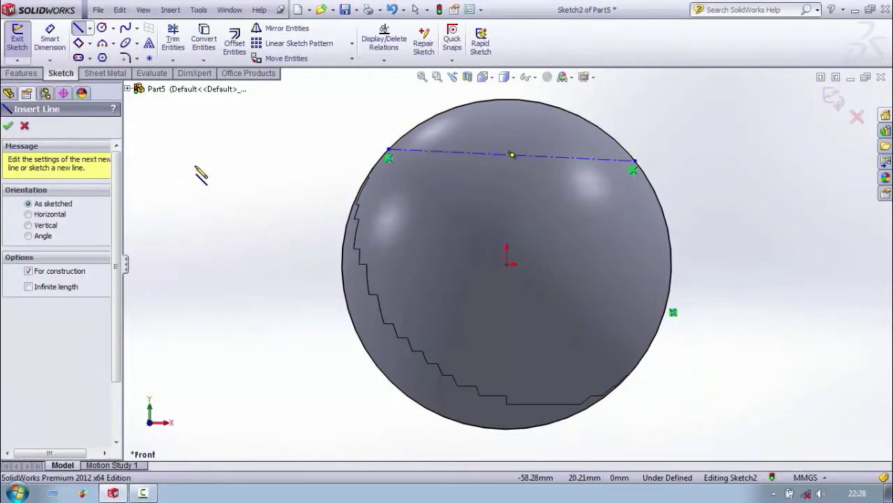
pyautogui.click(7, 126)
# Dimension the top centerline 20 mm from the origin.
pyautogui.click(49, 38)
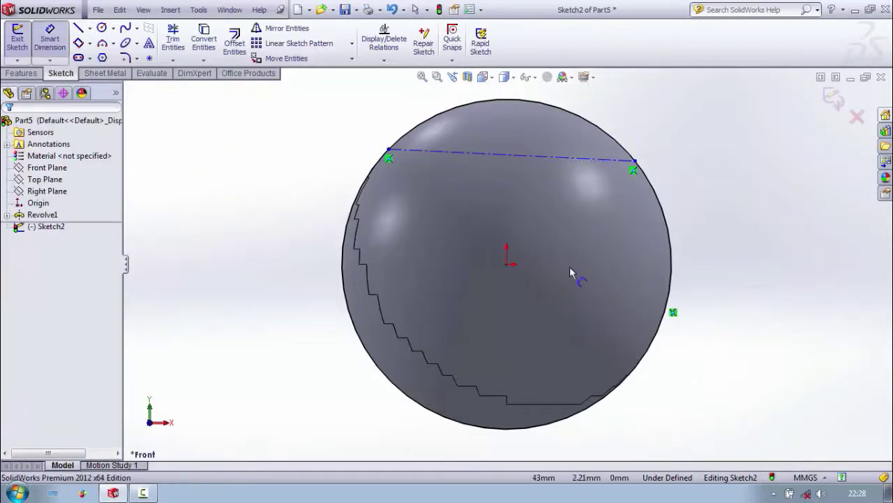
pyautogui.click(507, 265)
pyautogui.click(523, 158)
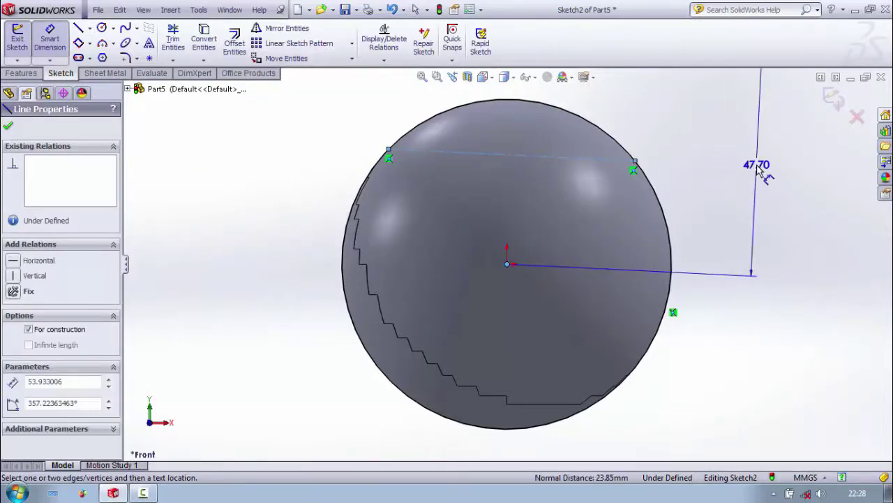
pyautogui.click(715, 199)
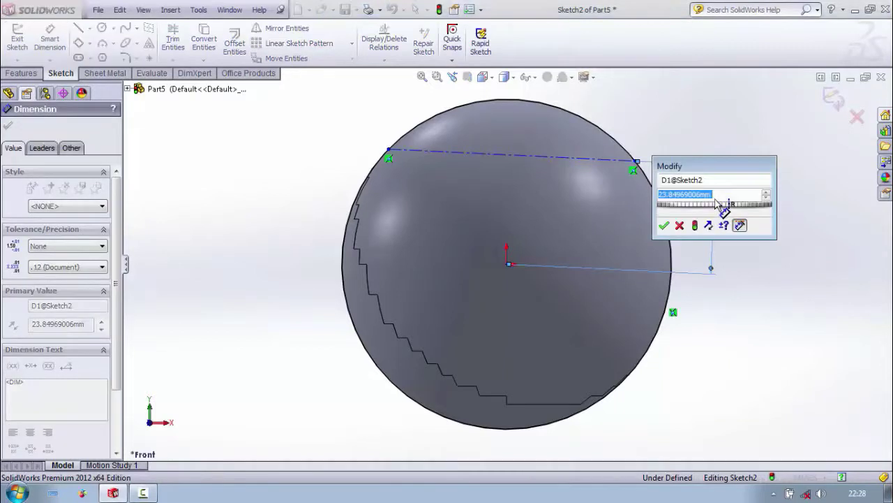
pyautogui.write('20')
pyautogui.press('Return')
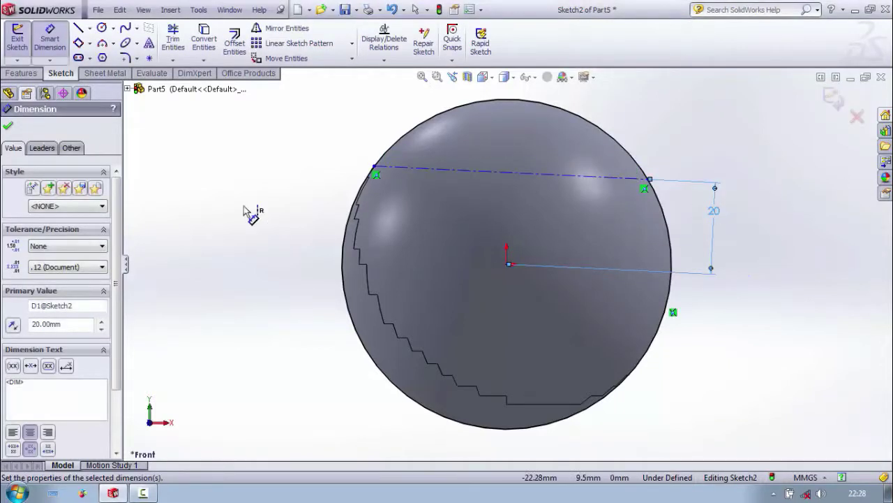
pyautogui.click(8, 125)
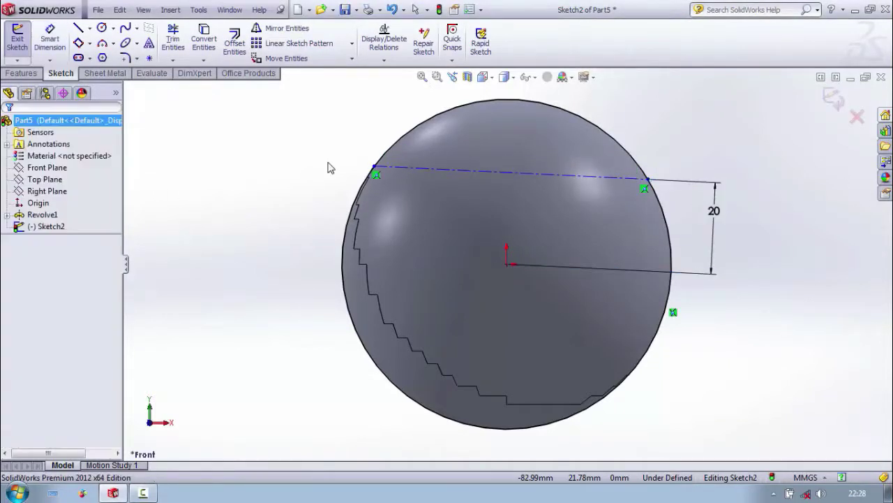
# Make the centerline horizontal and change its distance to 25 mm.
pyautogui.click(463, 173)
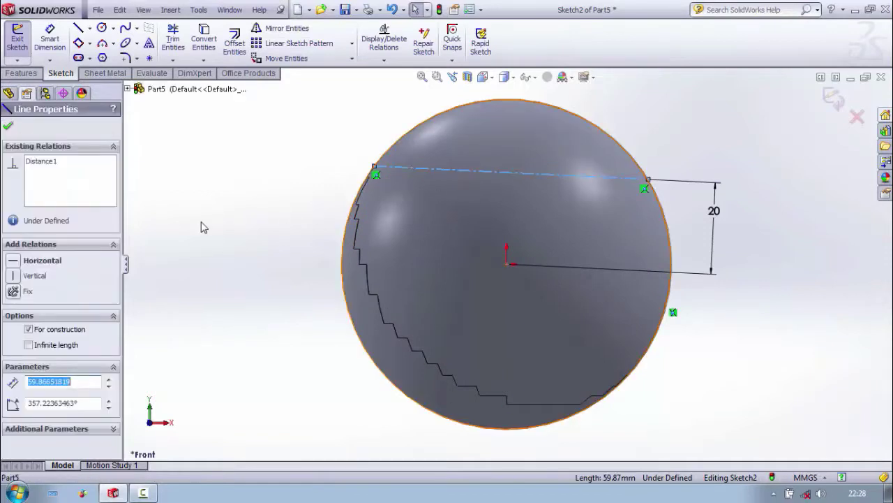
pyautogui.click(41, 260)
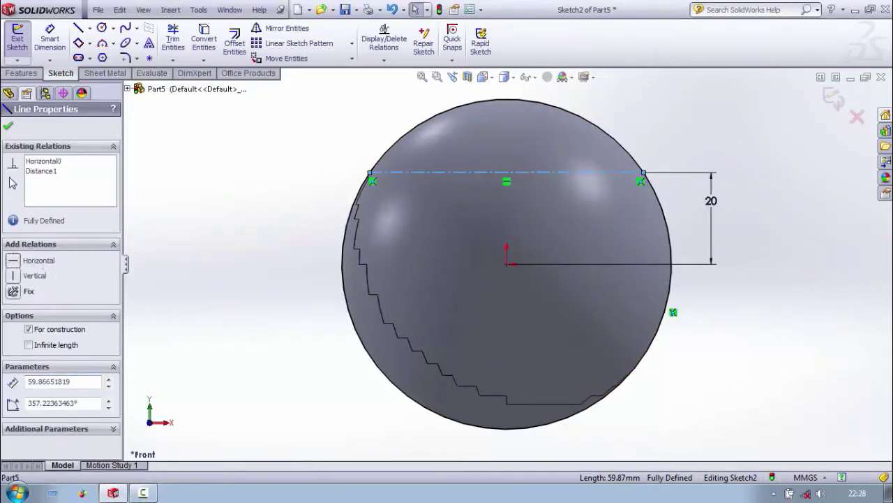
pyautogui.click(8, 127)
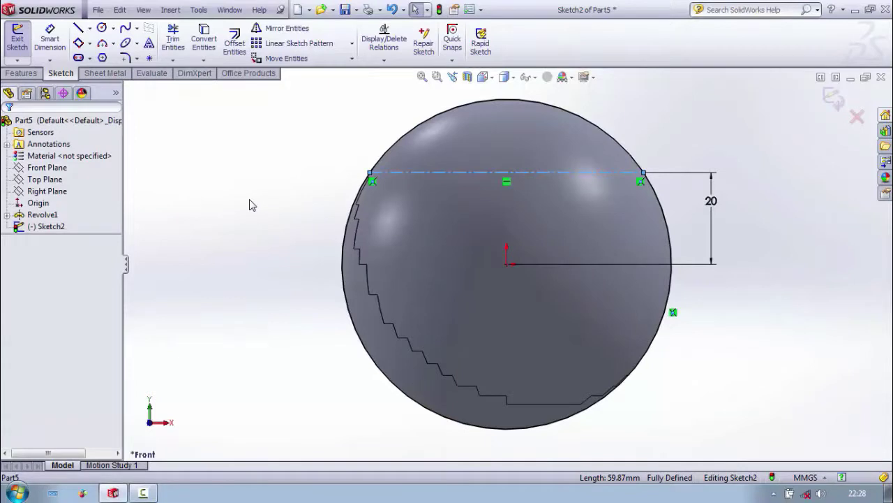
pyautogui.doubleClick(713, 202)
pyautogui.write('25')
pyautogui.press('Return')
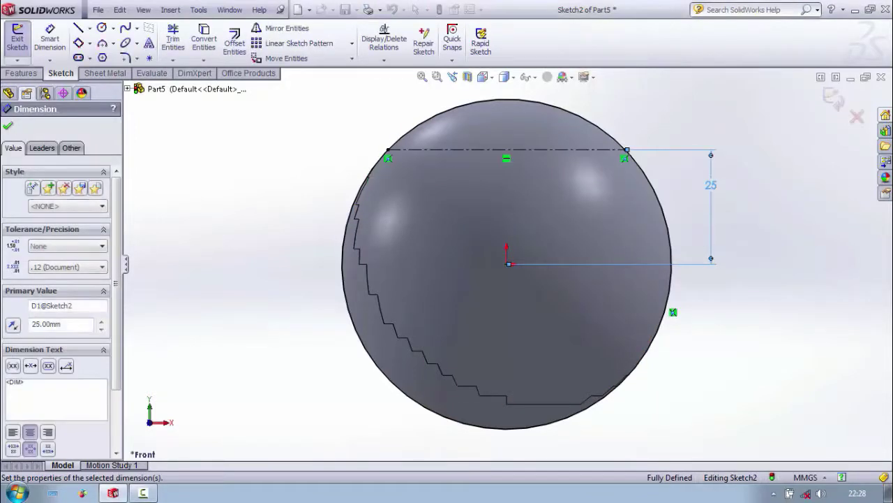
pyautogui.click(7, 127)
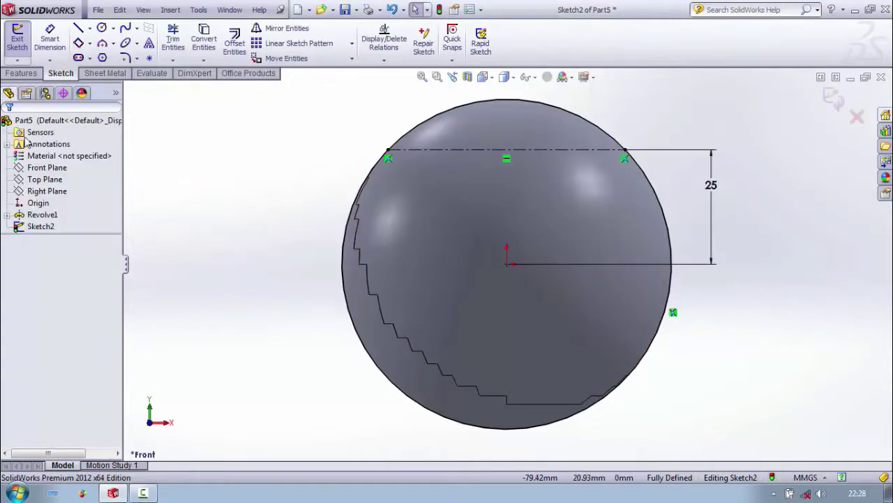
# Turn the sketch circle into construction geometry.
pyautogui.moveTo(197, 207); pyautogui.dragTo(215, 233, button='middle')
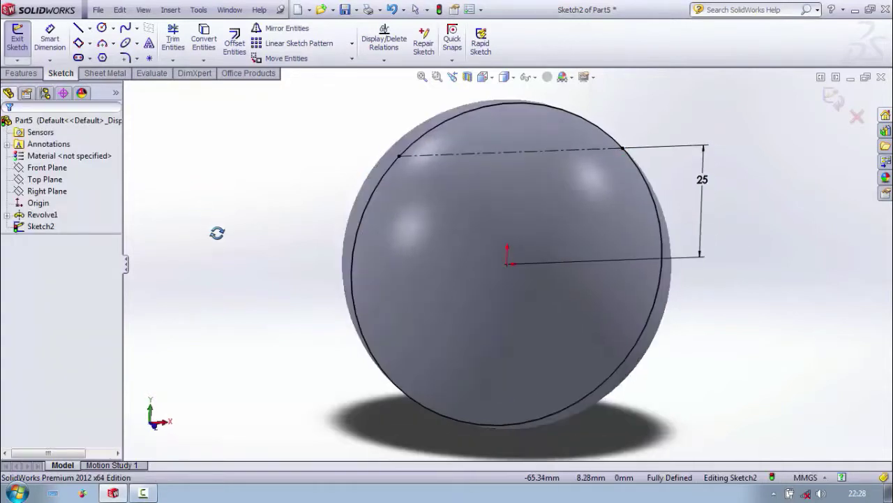
pyautogui.click(384, 181)
pyautogui.click(82, 300)
pyautogui.click(7, 125)
# Exit Sketch2 and start a new sketch on the Right Plane.
pyautogui.moveTo(223, 273); pyautogui.dragTo(233, 257, button='middle')
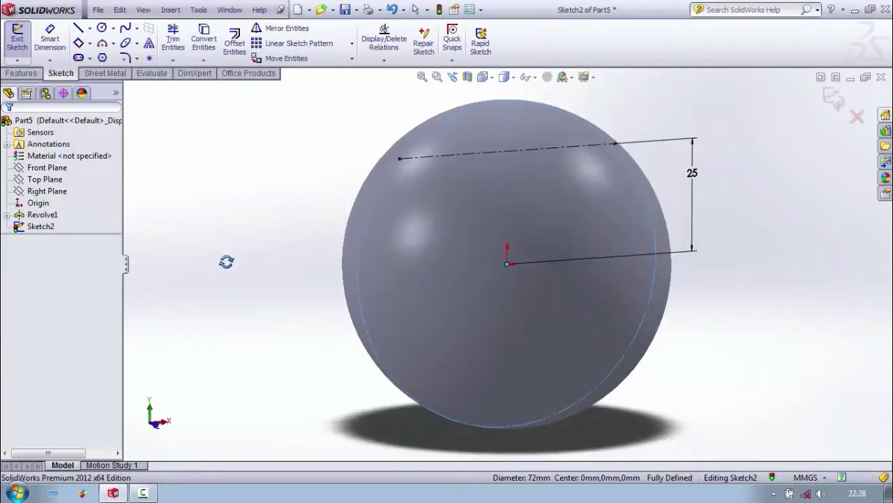
pyautogui.moveTo(233, 256); pyautogui.dragTo(249, 274, button='middle')
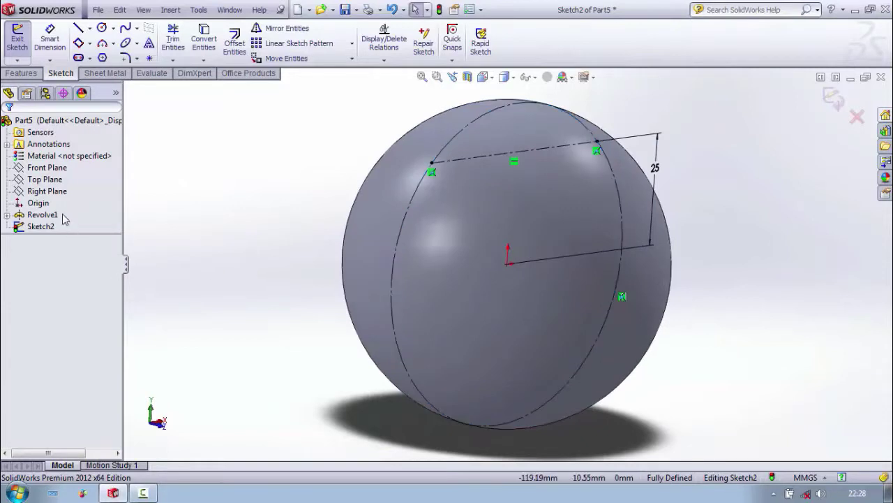
pyautogui.click(58, 191)
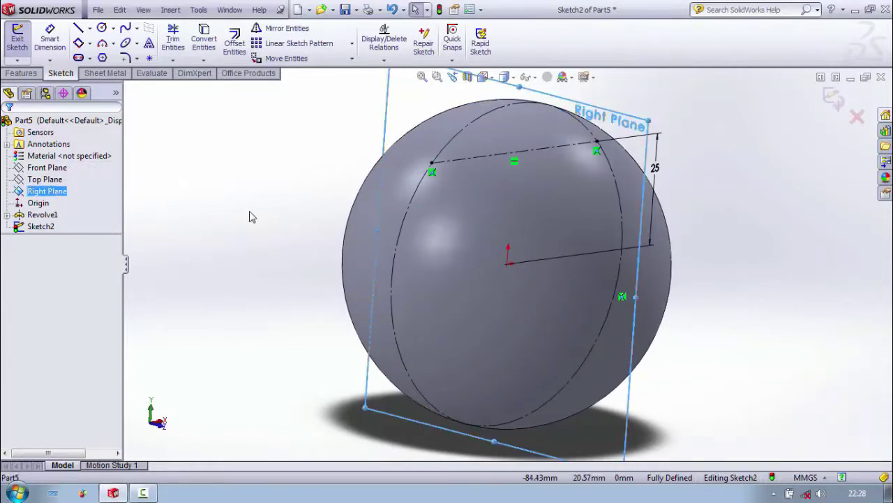
pyautogui.moveTo(249, 215); pyautogui.dragTo(290, 240, button='middle')
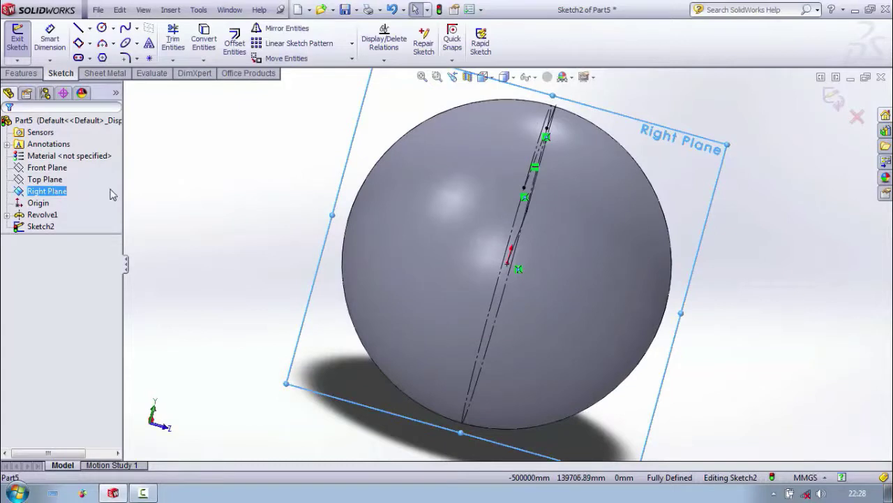
pyautogui.click(16, 37)
pyautogui.click(47, 191)
pyautogui.click(17, 36)
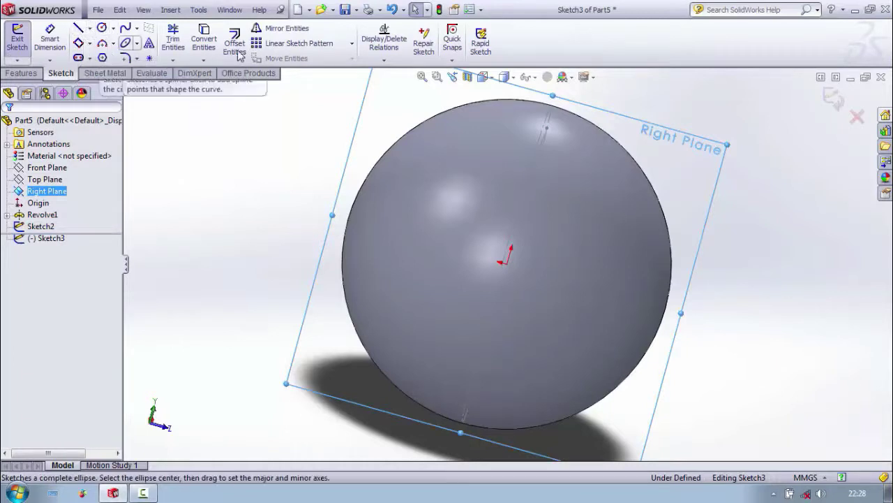
# View the Right Plane face-on and add the sphere's intersection curve to Sketch3.
pyautogui.rightClick(56, 197)
pyautogui.click(95, 173)
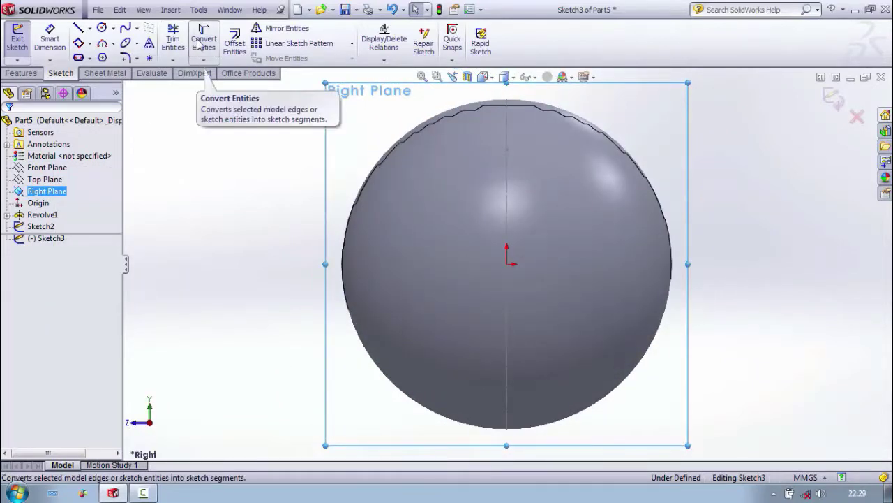
pyautogui.click(204, 59)
pyautogui.click(220, 85)
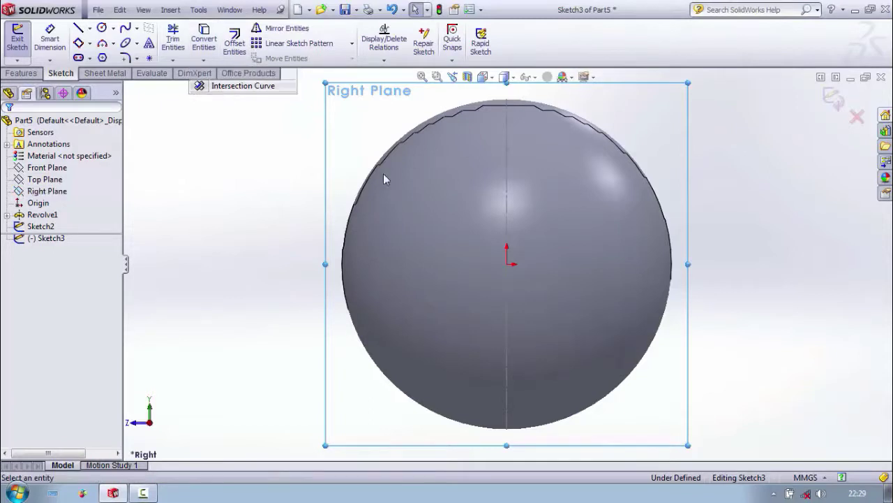
pyautogui.click(440, 234)
pyautogui.click(8, 128)
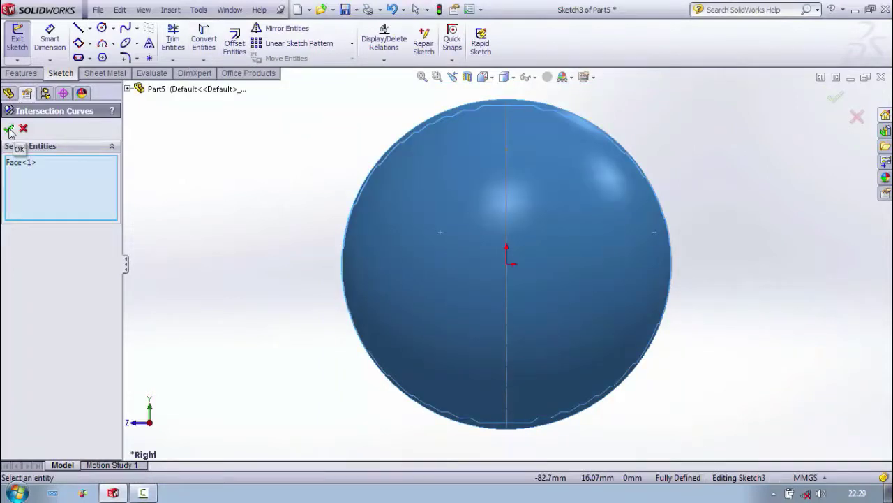
pyautogui.click(90, 29)
pyautogui.click(98, 54)
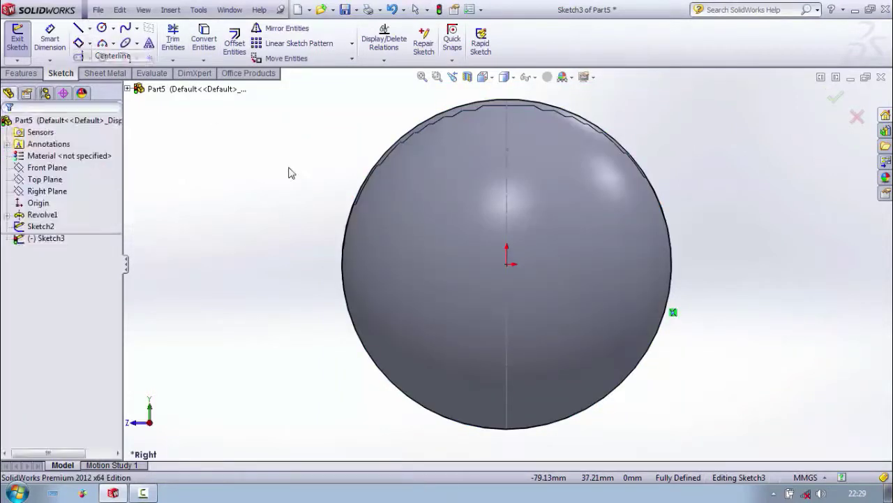
# Draw a horizontal centerline chord across the lower part of the circle.
pyautogui.click(367, 352)
pyautogui.click(640, 359)
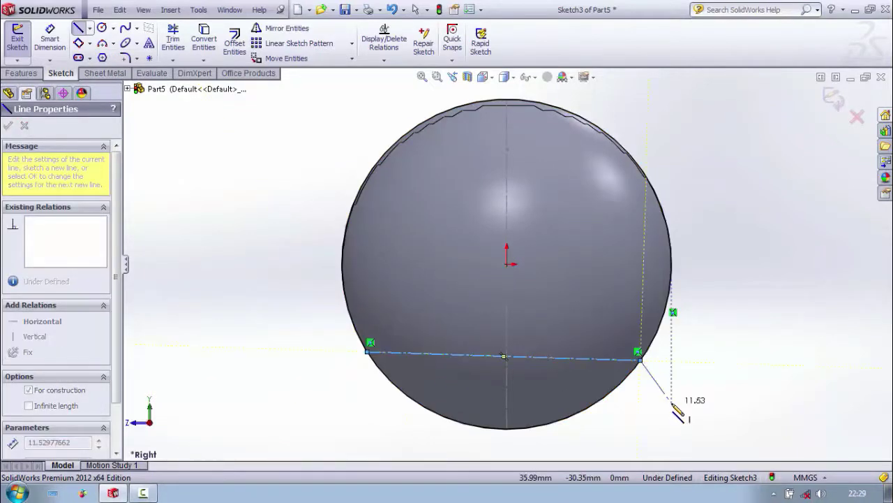
pyautogui.rightClick(672, 411)
pyautogui.click(721, 158)
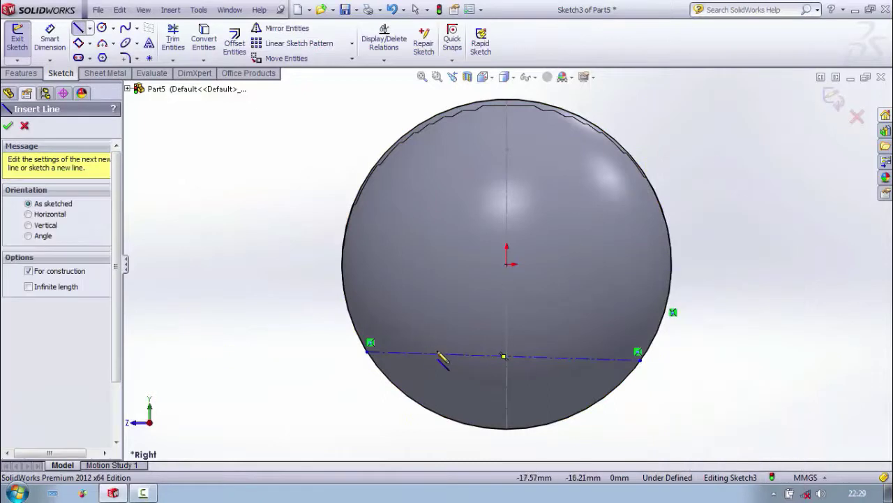
pyautogui.click(8, 127)
pyautogui.click(467, 358)
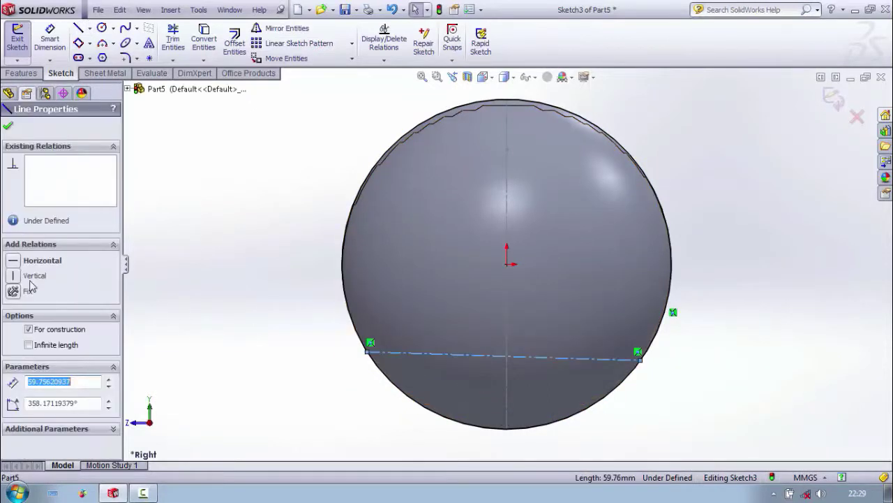
pyautogui.click(29, 263)
pyautogui.click(8, 127)
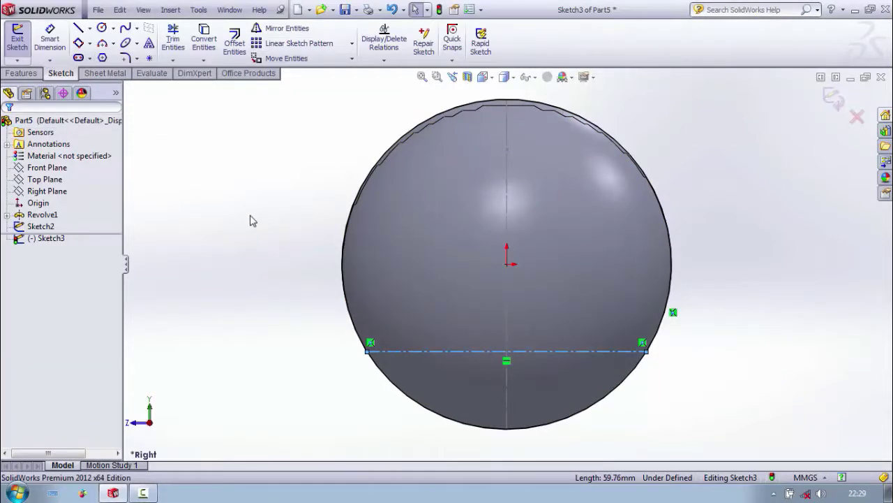
# Dimension the centerline 25 mm from the origin.
pyautogui.moveTo(251, 219); pyautogui.dragTo(267, 235, button='middle')
pyautogui.click(53, 49)
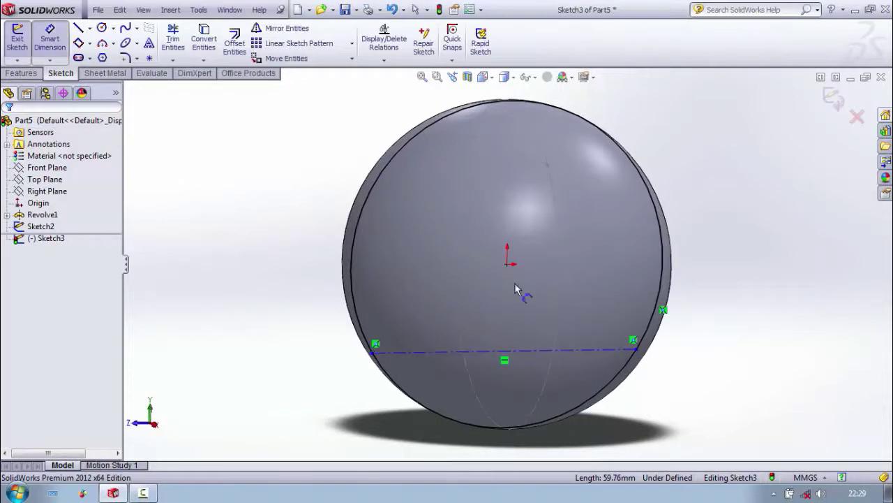
pyautogui.click(507, 265)
pyautogui.click(505, 357)
pyautogui.click(256, 328)
pyautogui.write('25')
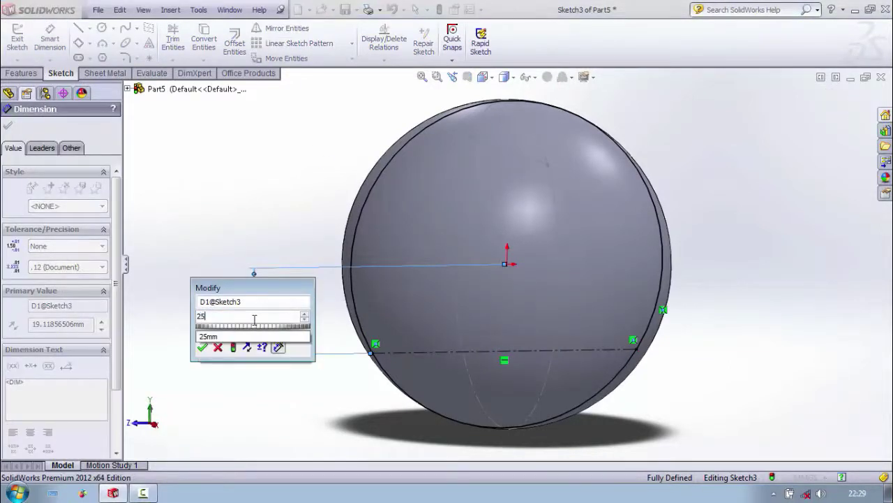
pyautogui.press('Return')
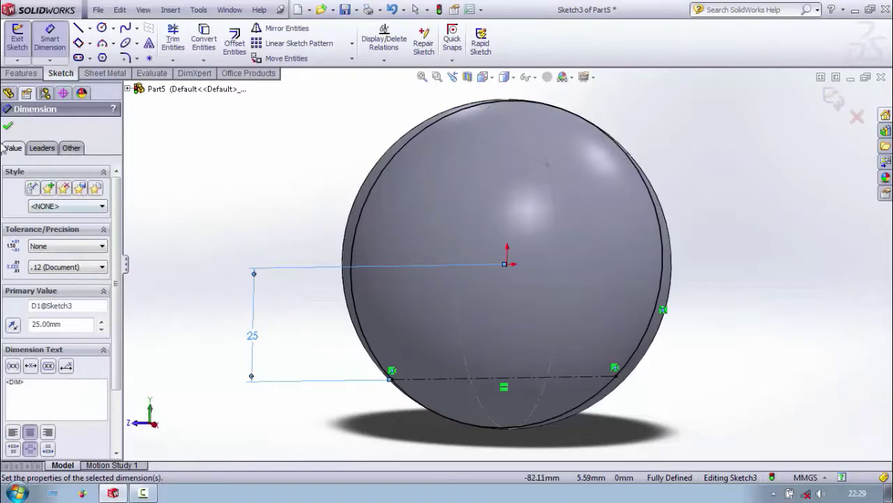
pyautogui.click(9, 129)
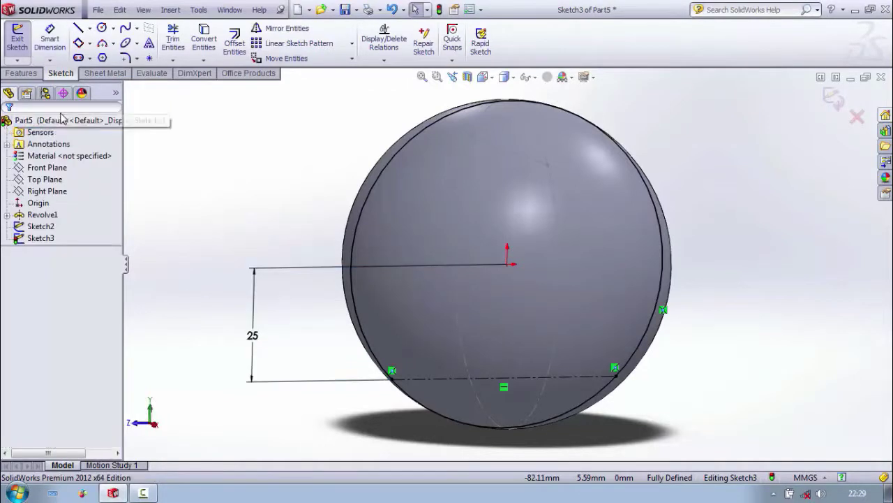
# Turn the sphere's outline circle into construction geometry.
pyautogui.click(355, 229)
pyautogui.click(54, 302)
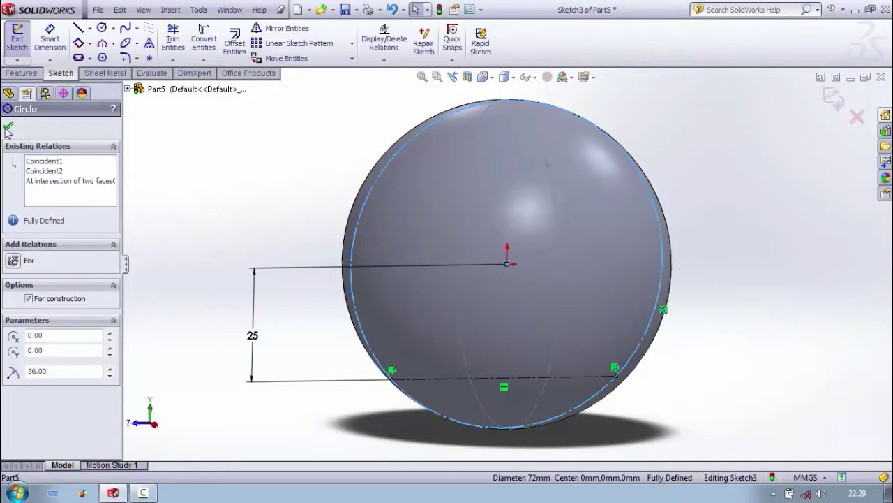
pyautogui.click(9, 128)
pyautogui.moveTo(191, 171)
pyautogui.mouseDown(button='middle')
pyautogui.moveTo(226, 253)
pyautogui.moveTo(244, 256)
pyautogui.moveTo(219, 191)
pyautogui.moveTo(223, 172)
pyautogui.moveTo(166, 195)
pyautogui.mouseUp(button='middle')
# View the Top Plane face-on and pick the Center Rectangle tool.
pyautogui.click(58, 184)
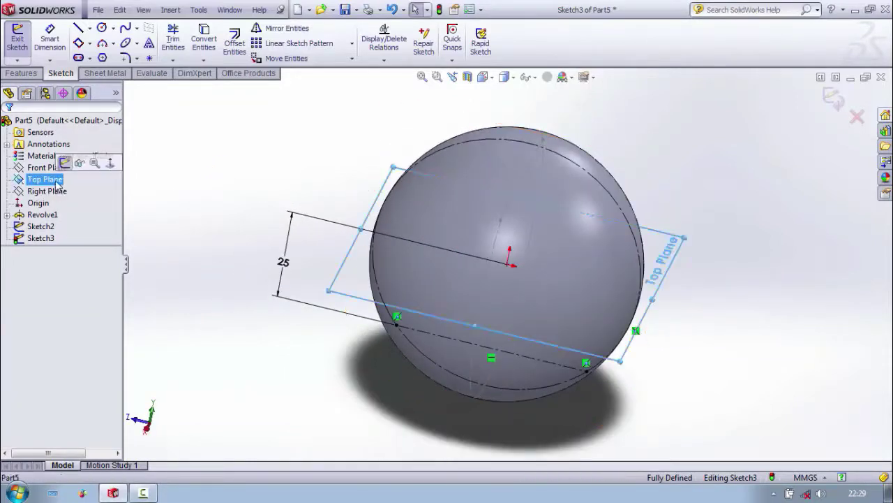
pyautogui.click(110, 164)
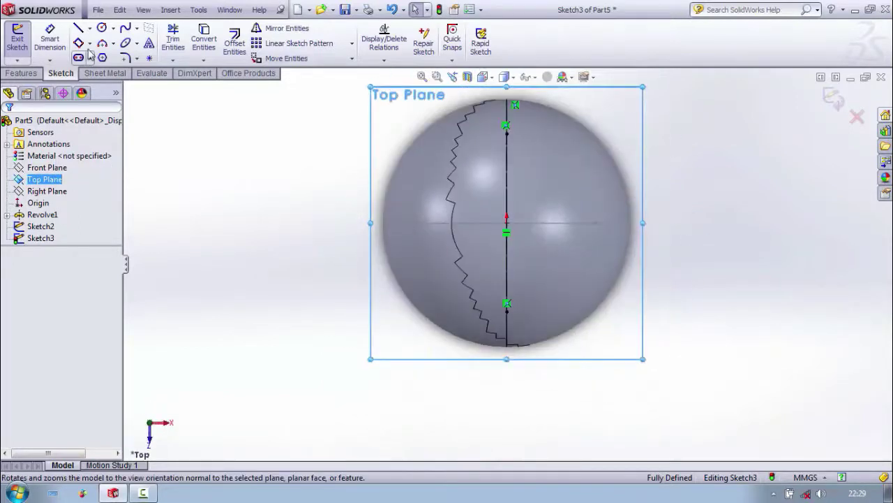
pyautogui.click(89, 43)
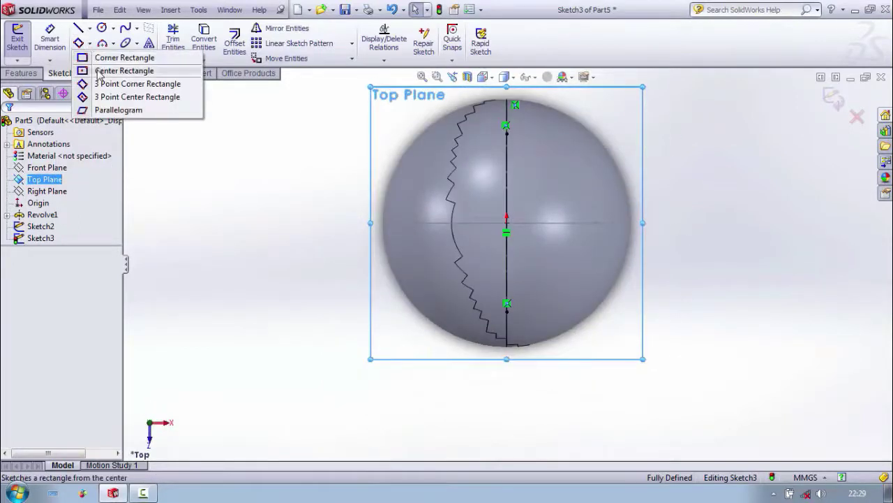
pyautogui.click(99, 73)
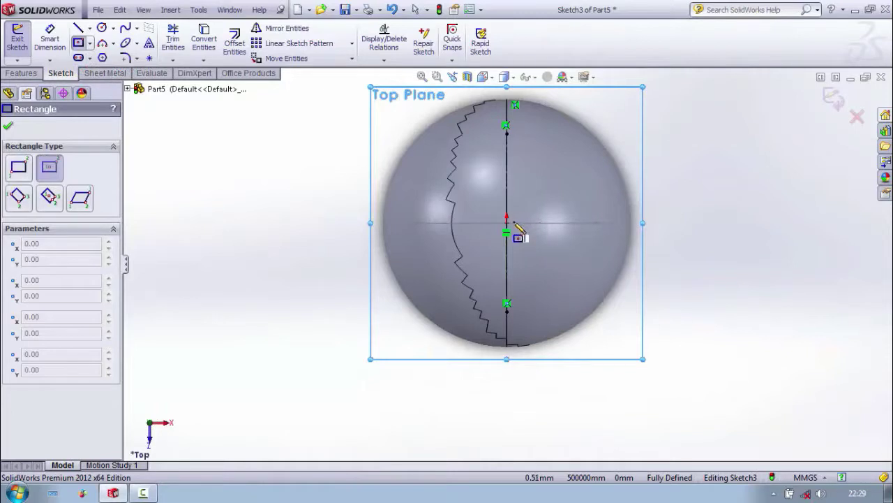
pyautogui.scroll(-1, 511, 222)
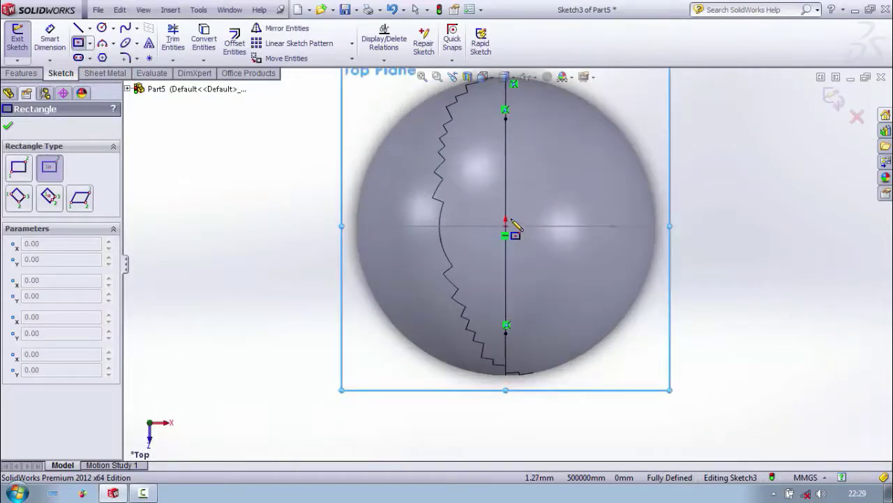
pyautogui.scroll(-2, 508, 234)
pyautogui.scroll(2, 506, 243)
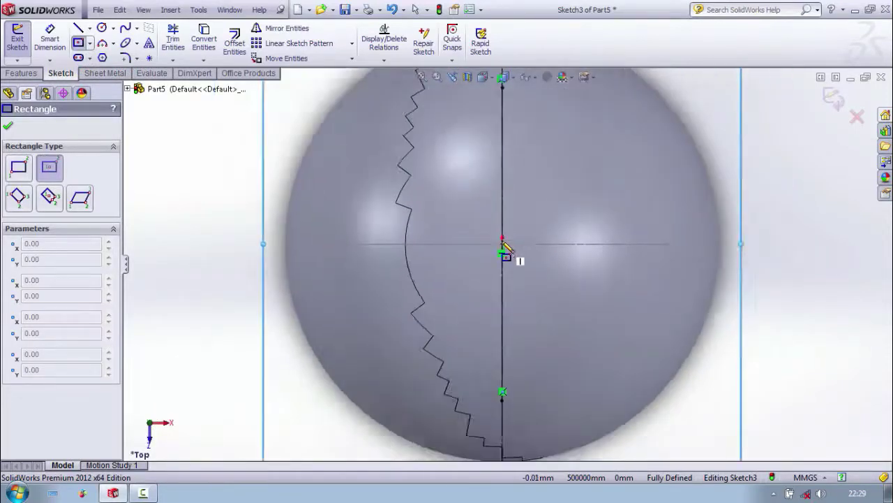
pyautogui.scroll(2, 507, 247)
# Cancel the rectangle, exit Sketch3 and reselect the Top Plane.
pyautogui.click(19, 170)
pyautogui.click(46, 174)
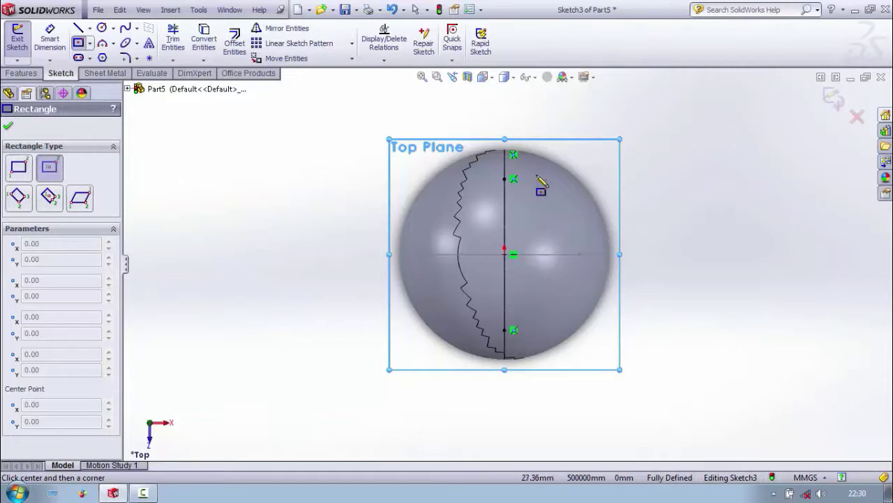
pyautogui.click(7, 129)
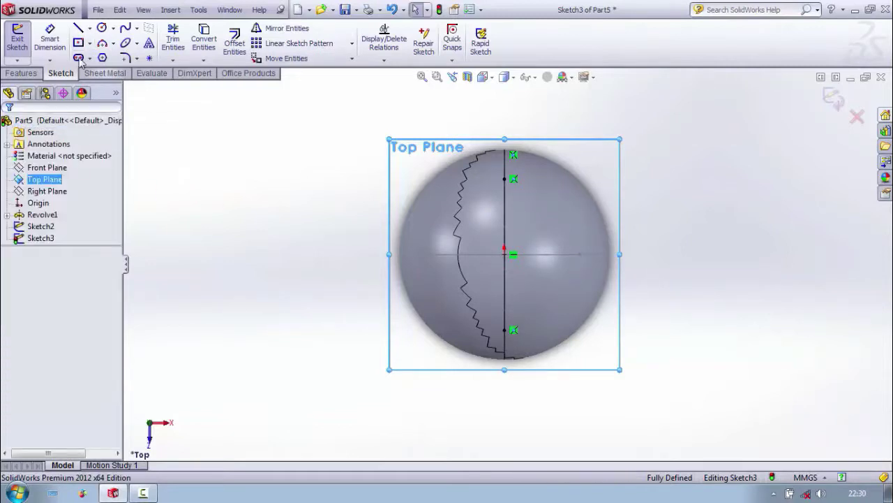
pyautogui.click(7, 41)
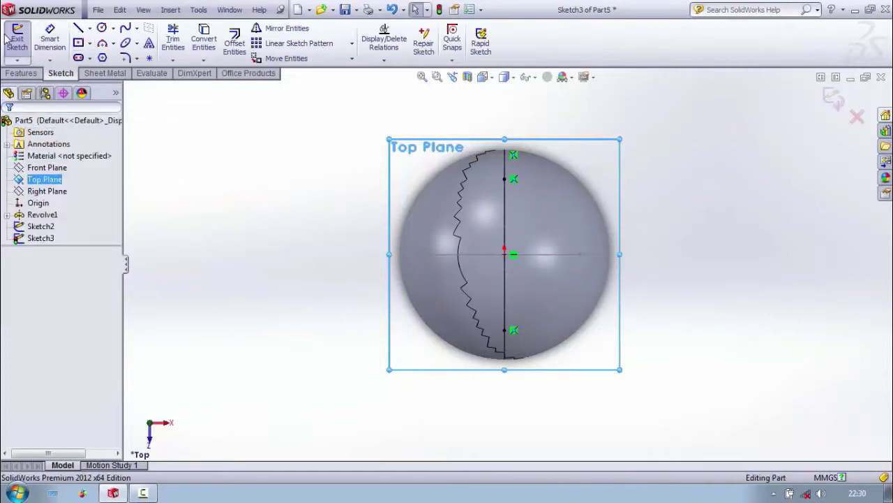
pyautogui.click(40, 180)
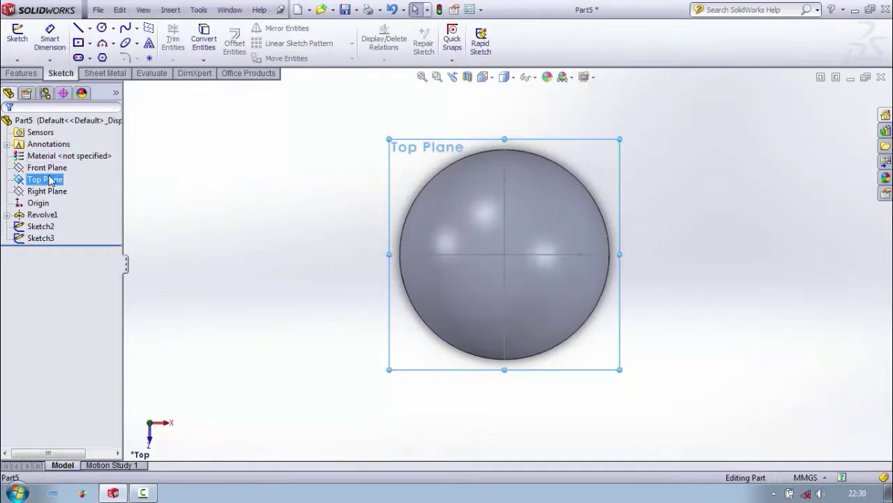
# Start a new sketch on the Top Plane, viewed face-on.
pyautogui.rightClick(48, 180)
pyautogui.click(103, 159)
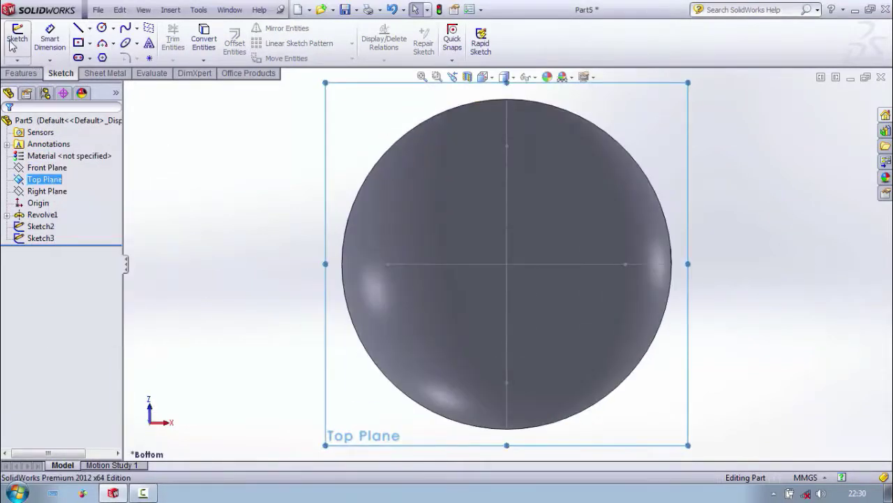
pyautogui.click(11, 43)
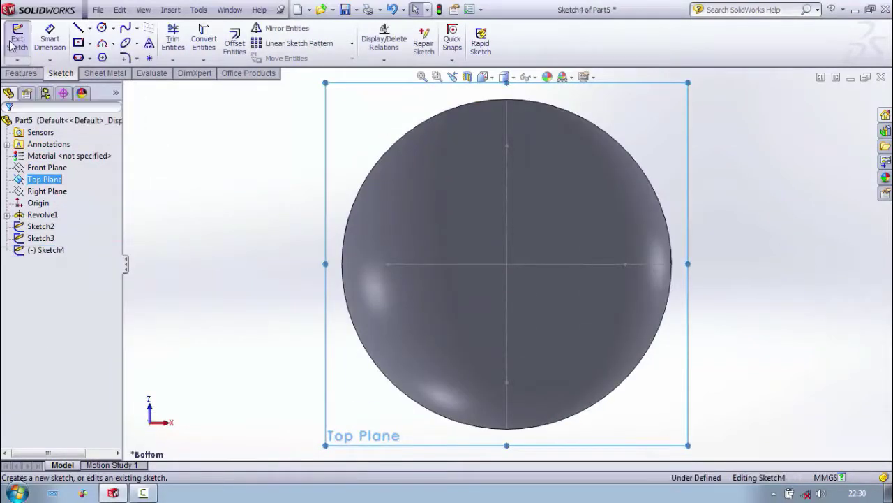
# Draw a construction centre rectangle from the origin to the sphere's edge, about 51.68 × 50.13 mm.
pyautogui.click(78, 43)
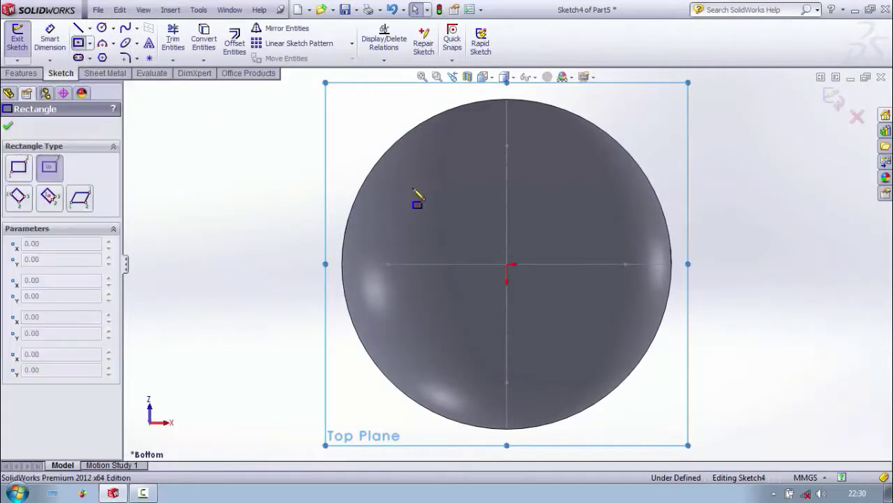
pyautogui.click(506, 263)
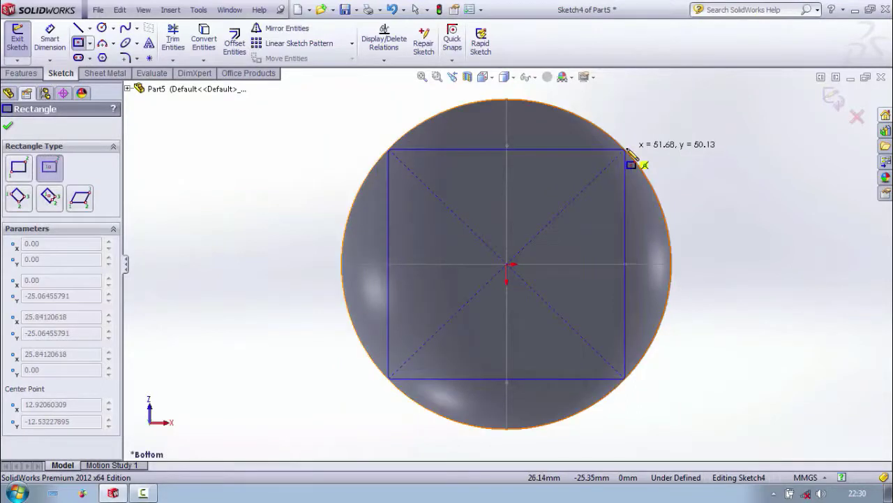
pyautogui.click(625, 148)
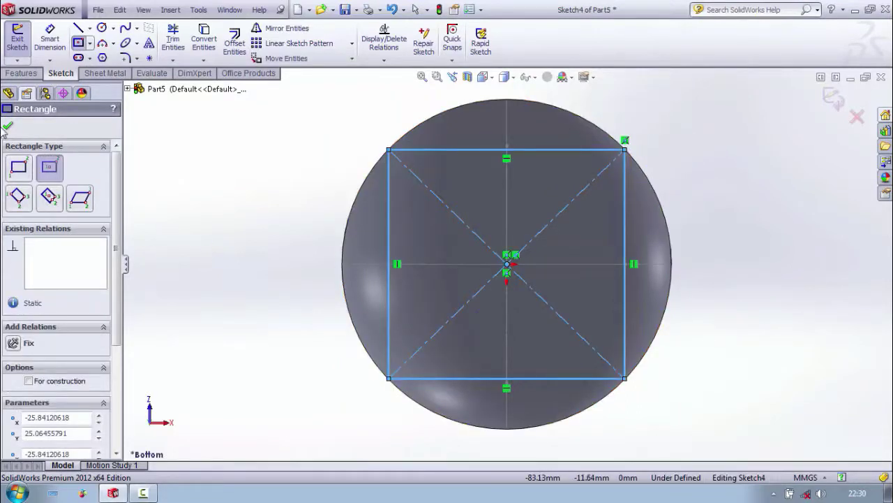
pyautogui.click(34, 382)
pyautogui.click(8, 128)
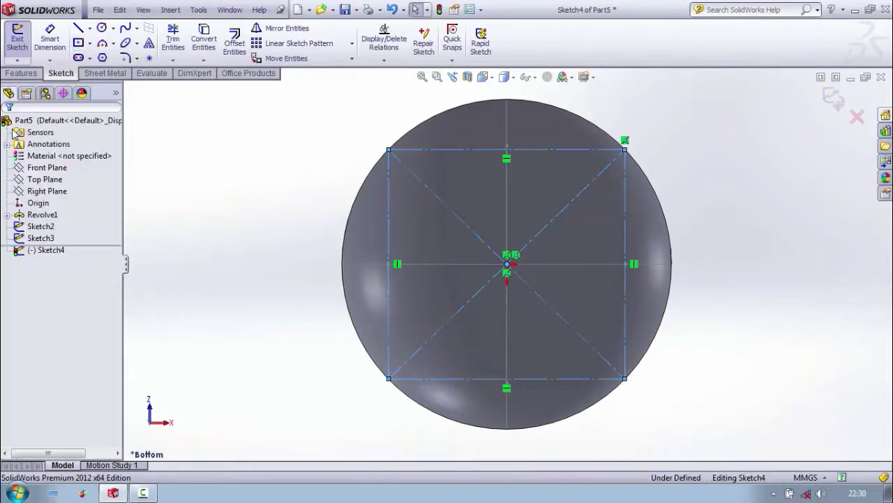
pyautogui.moveTo(267, 287)
pyautogui.mouseDown(button='middle')
pyautogui.moveTo(275, 164)
pyautogui.moveTo(294, 140)
pyautogui.mouseUp(button='middle')
# Leave Sketch4 and start a new 3D sketch on the sphere's surface.
pyautogui.press('f')
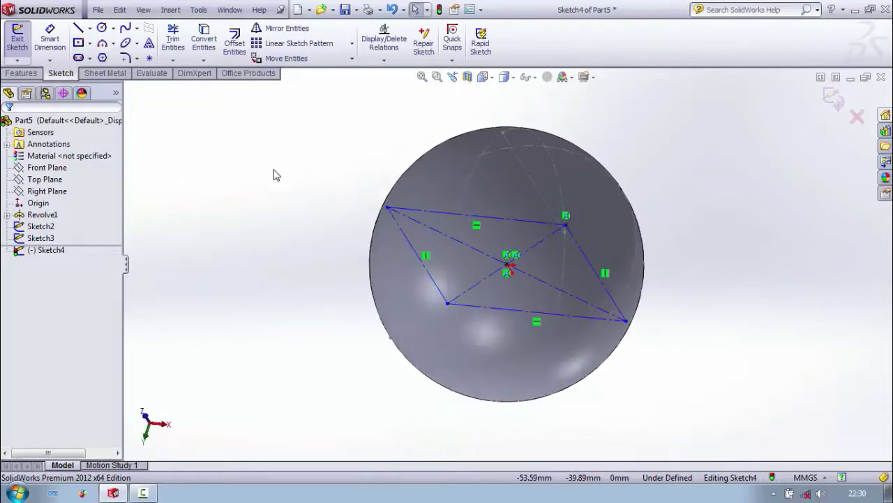
pyautogui.click(18, 39)
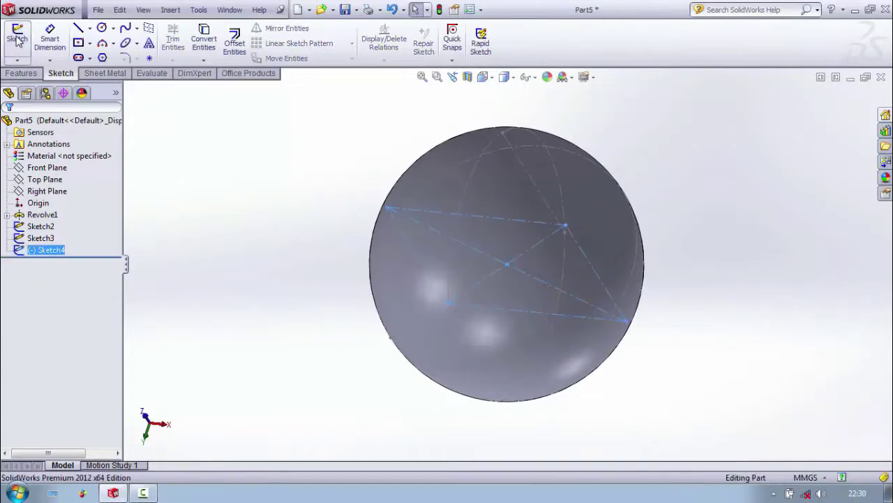
pyautogui.click(171, 225)
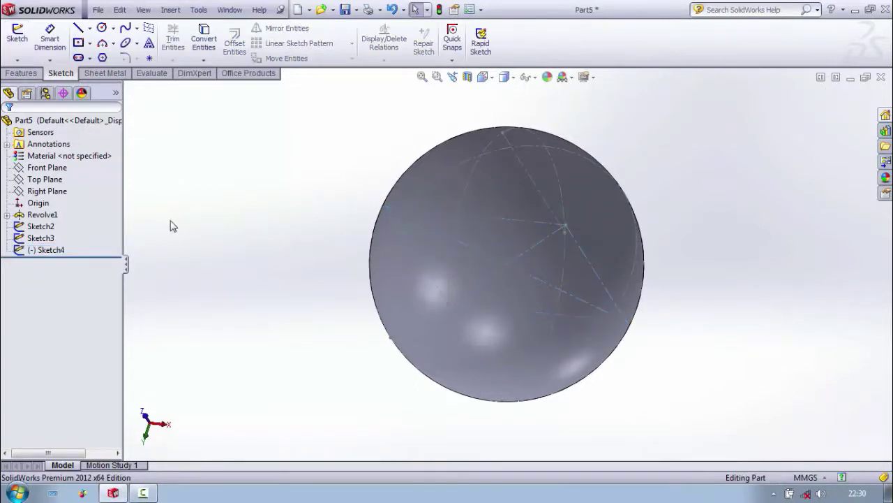
pyautogui.click(20, 62)
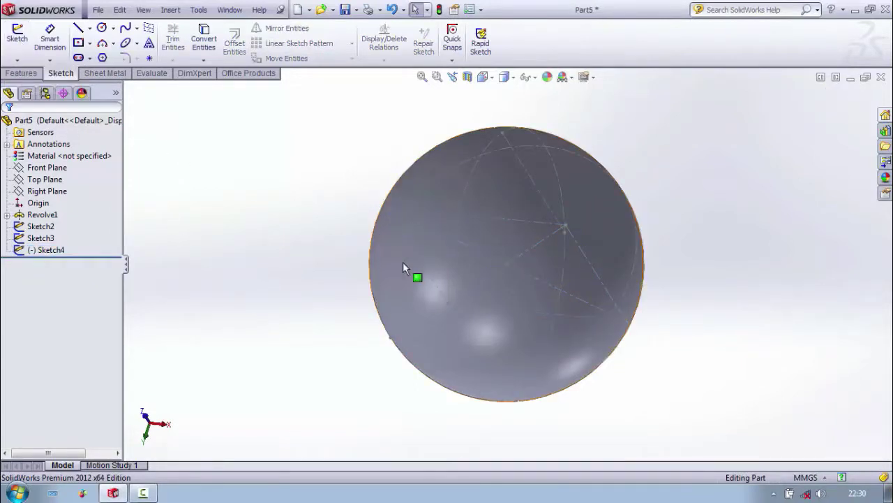
pyautogui.click(402, 262)
pyautogui.click(17, 60)
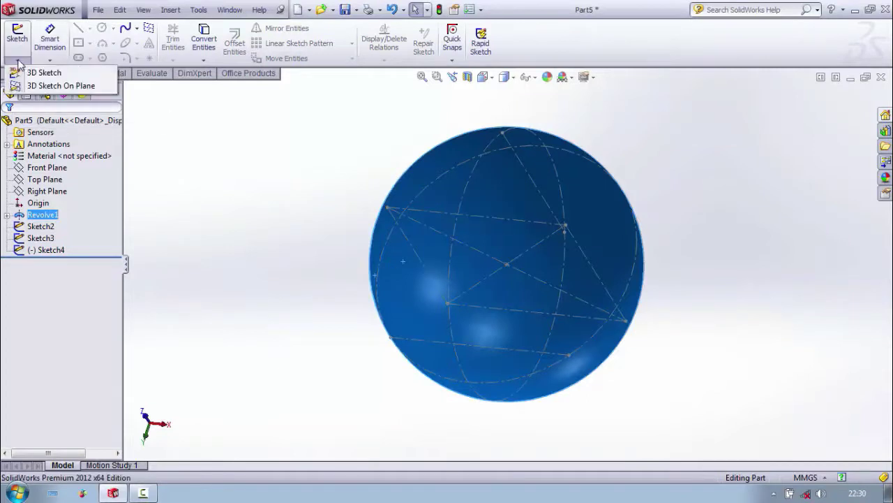
pyautogui.click(49, 83)
# Begin the seam spline with points across the sphere's front and lower right.
pyautogui.click(125, 28)
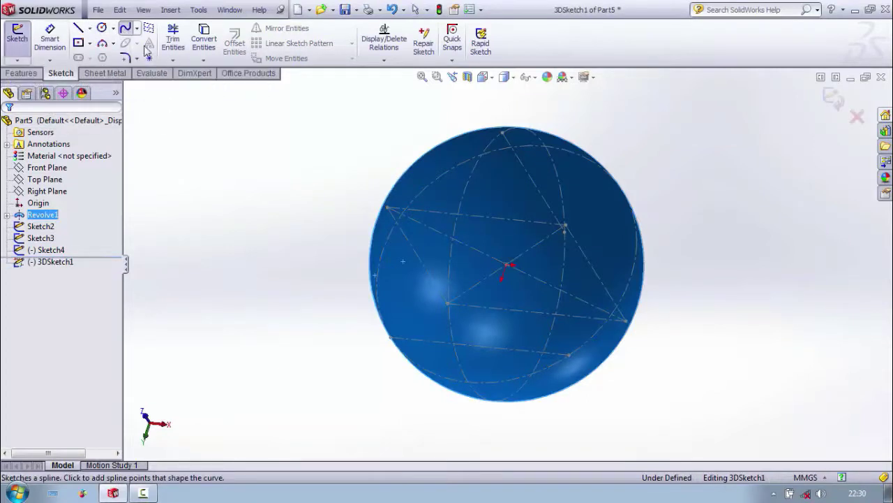
pyautogui.click(392, 339)
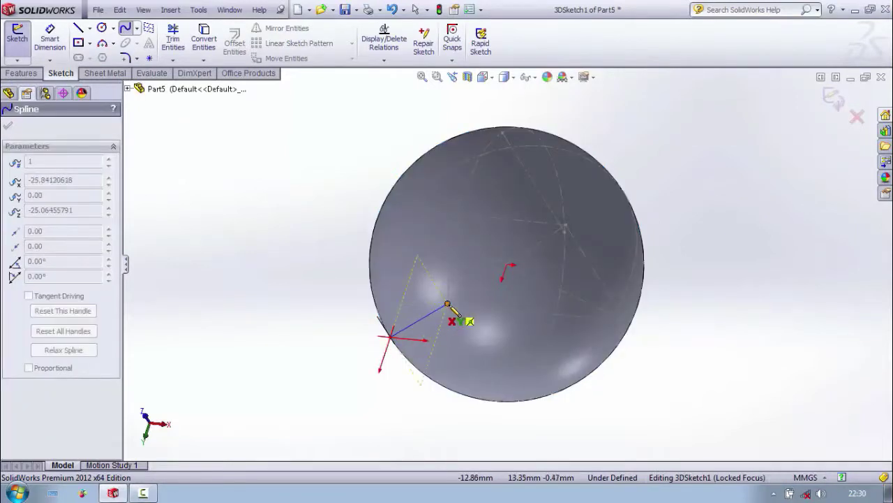
pyautogui.click(447, 304)
pyautogui.moveTo(498, 363)
pyautogui.mouseDown(button='middle')
pyautogui.moveTo(482, 299)
pyautogui.moveTo(512, 301)
pyautogui.moveTo(530, 319)
pyautogui.mouseUp(button='middle')
pyautogui.click(582, 204)
pyautogui.moveTo(633, 303)
pyautogui.mouseDown(button='middle')
pyautogui.moveTo(594, 313)
pyautogui.moveTo(548, 298)
pyautogui.mouseUp(button='middle')
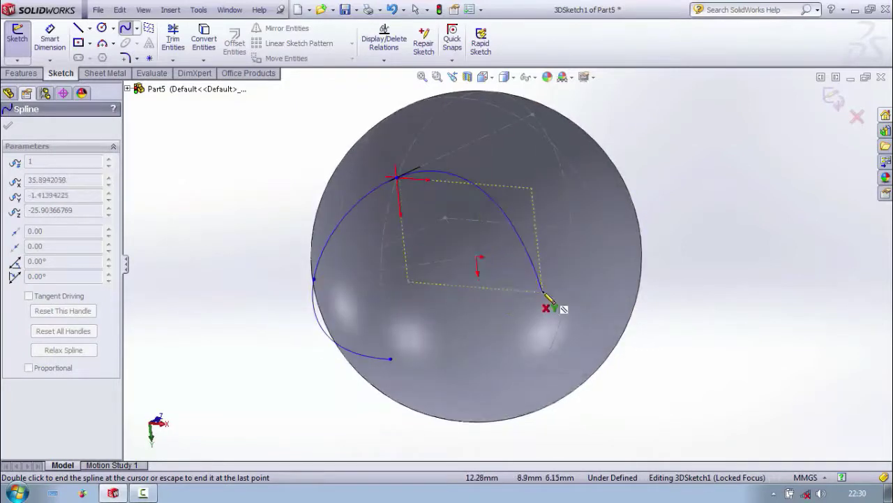
pyautogui.click(510, 296)
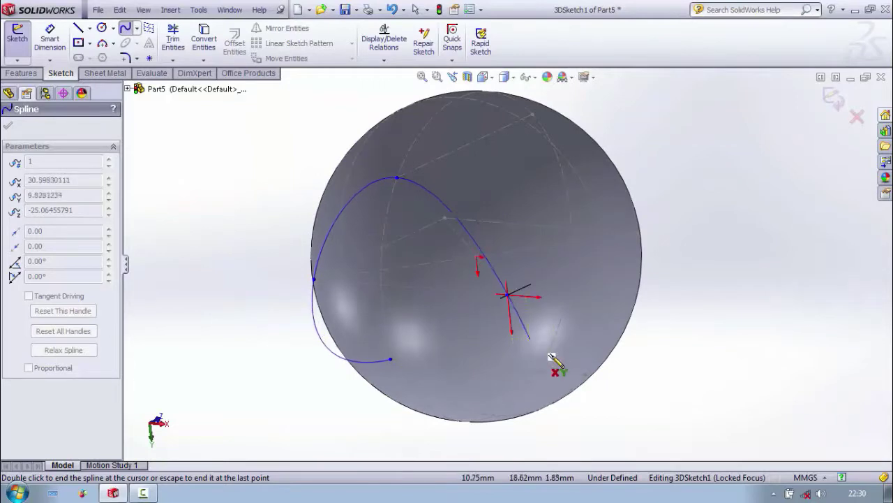
pyautogui.click(585, 375)
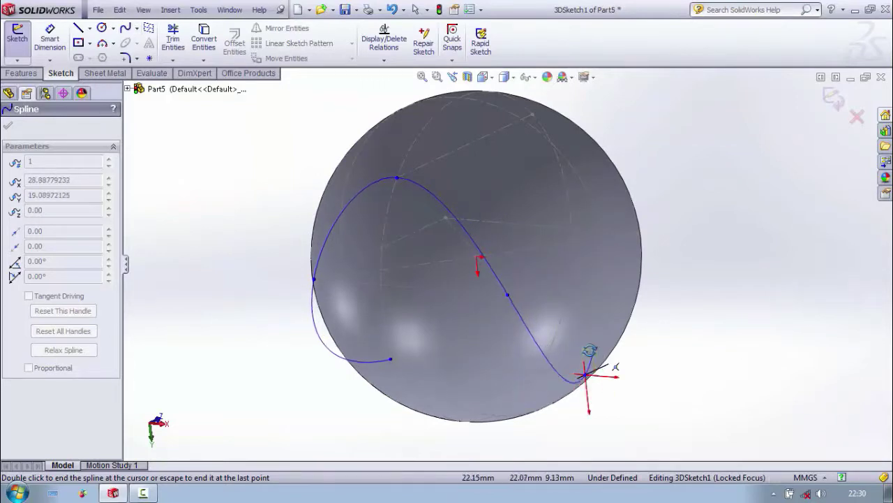
# Finish the looping spline over the sphere's top and right side and close 3DSketch1.
pyautogui.moveTo(588, 365); pyautogui.dragTo(564, 260, button='middle')
pyautogui.click(564, 259)
pyautogui.click(545, 116)
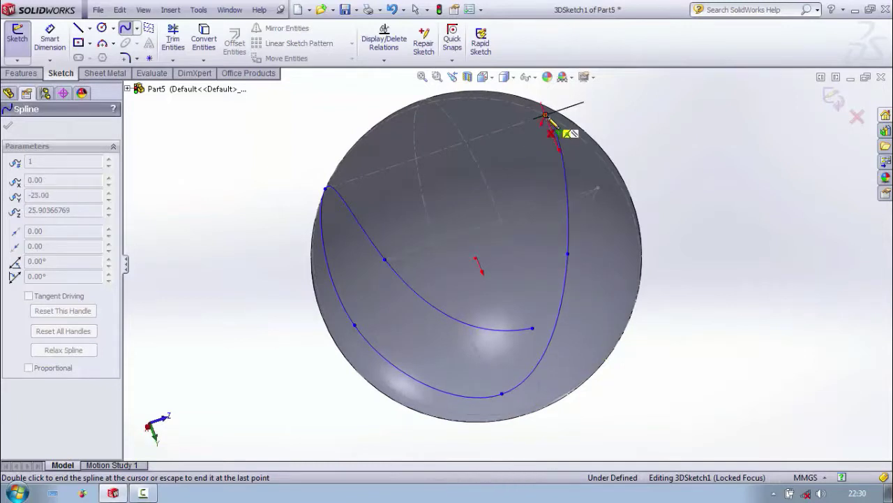
pyautogui.click(598, 188)
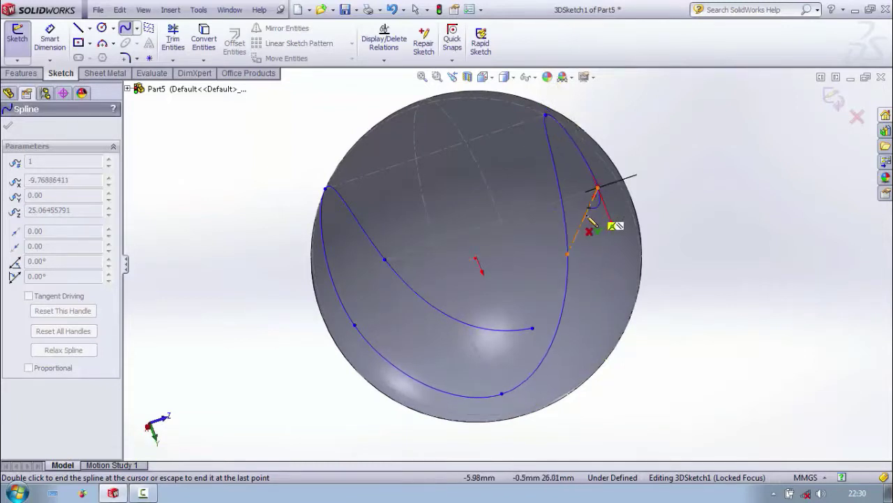
pyautogui.moveTo(592, 192); pyautogui.dragTo(670, 248, button='middle')
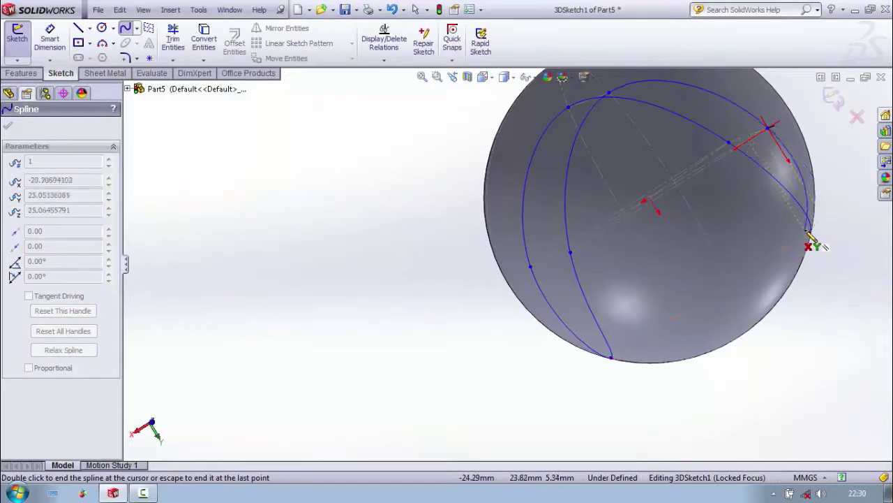
pyautogui.doubleClick(809, 234)
pyautogui.scroll(2, 820, 311)
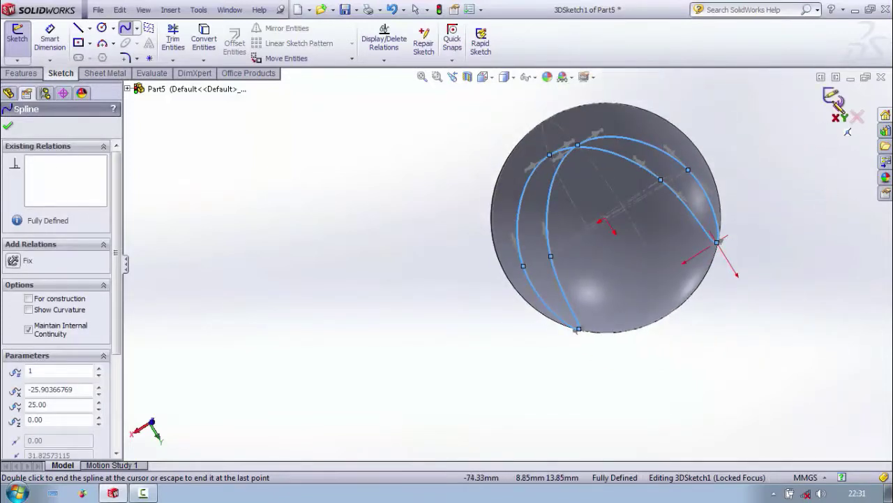
pyautogui.click(832, 99)
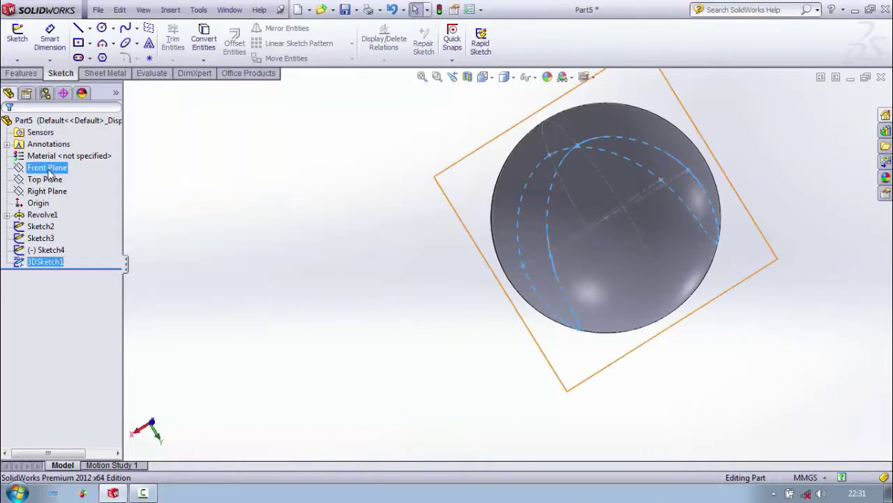
pyautogui.click(50, 171)
# Sketch an R2.50 mm circle on the Front Plane at the sphere's upper-right edge as Sketch5.
pyautogui.click(103, 151)
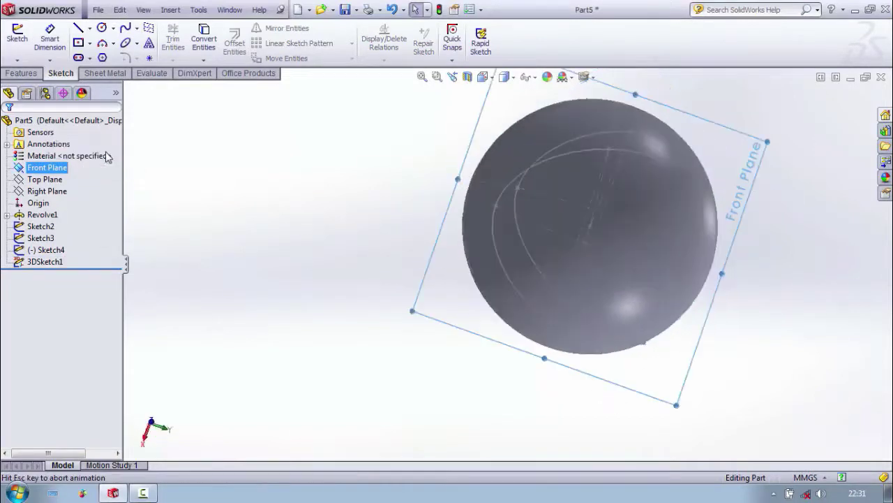
pyautogui.click(17, 35)
pyautogui.click(102, 28)
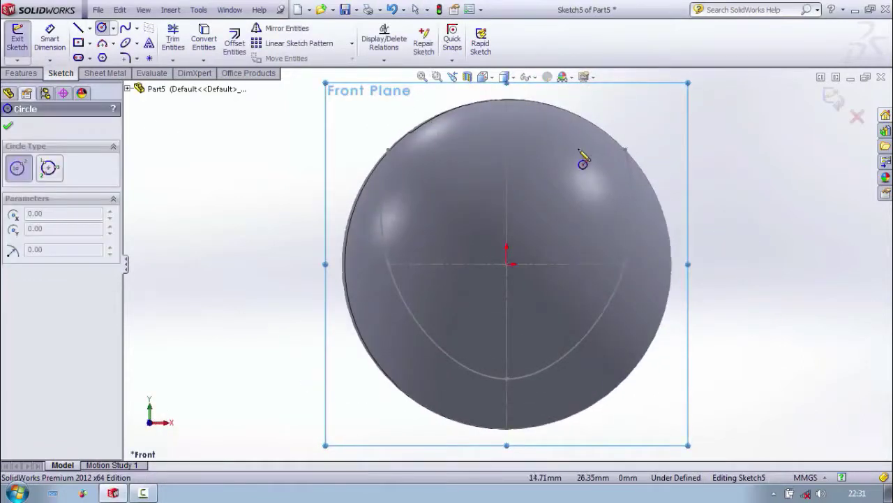
pyautogui.click(626, 151)
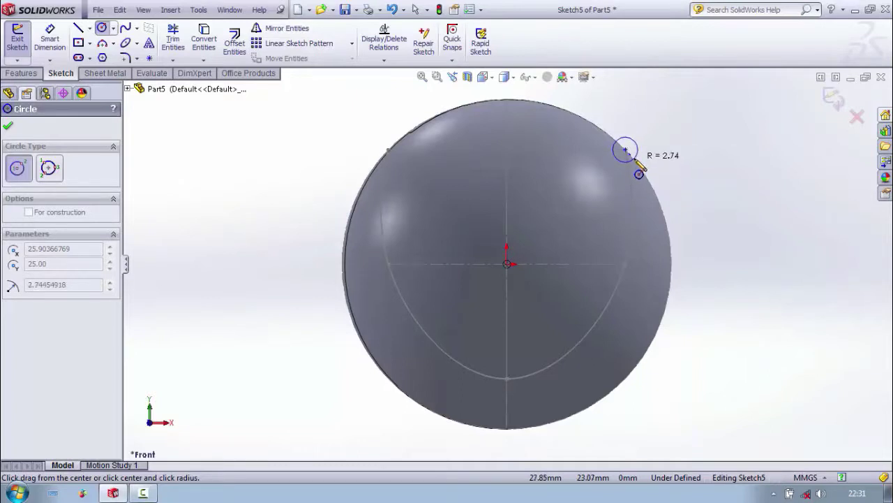
pyautogui.click(634, 160)
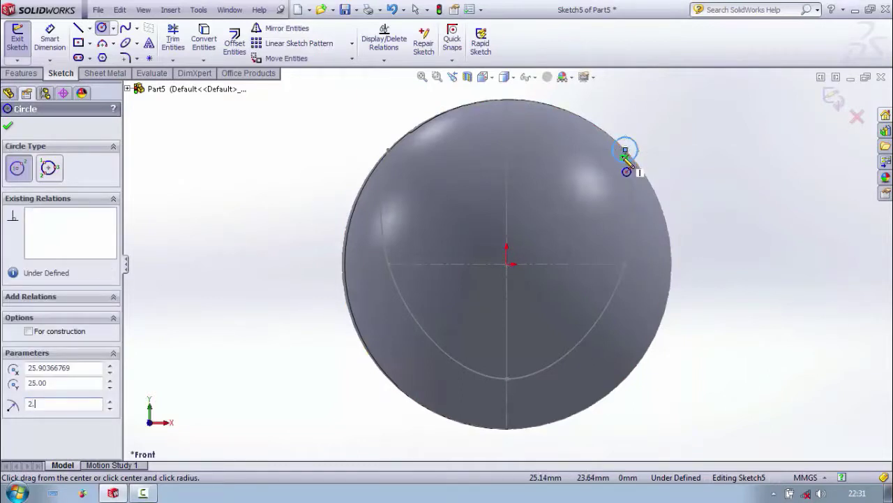
pyautogui.write('2.5')
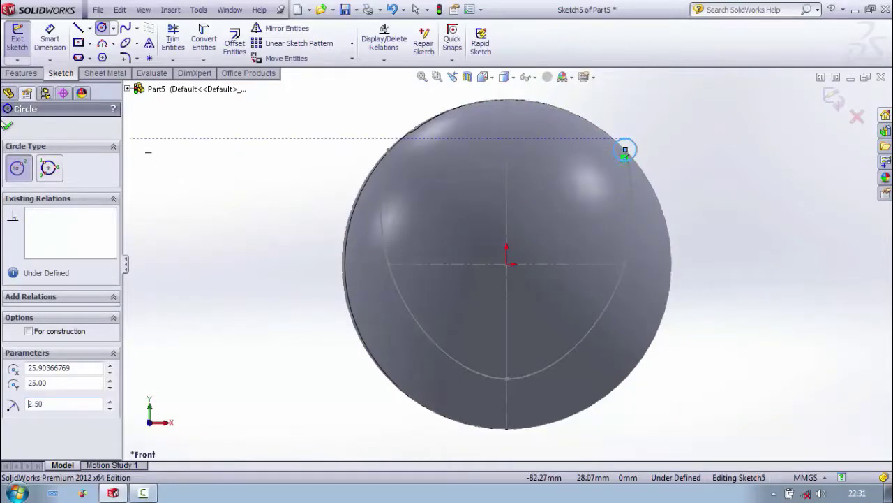
pyautogui.click(8, 128)
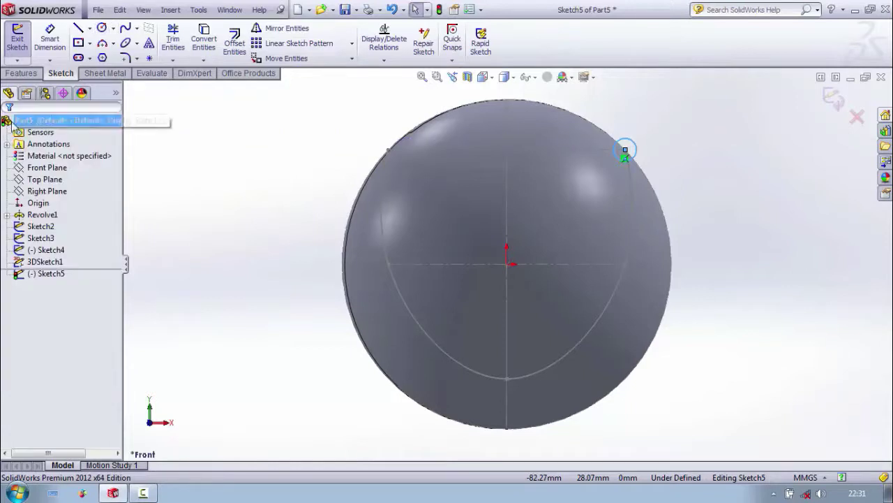
pyautogui.click(23, 75)
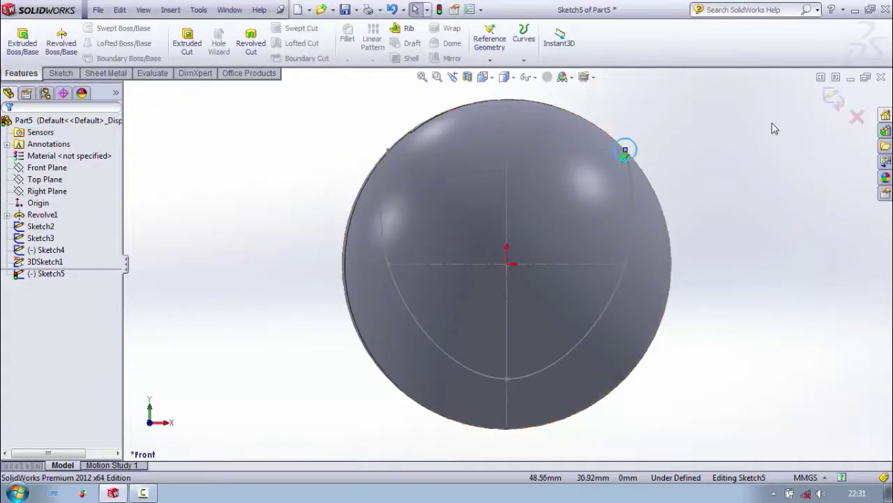
pyautogui.click(835, 98)
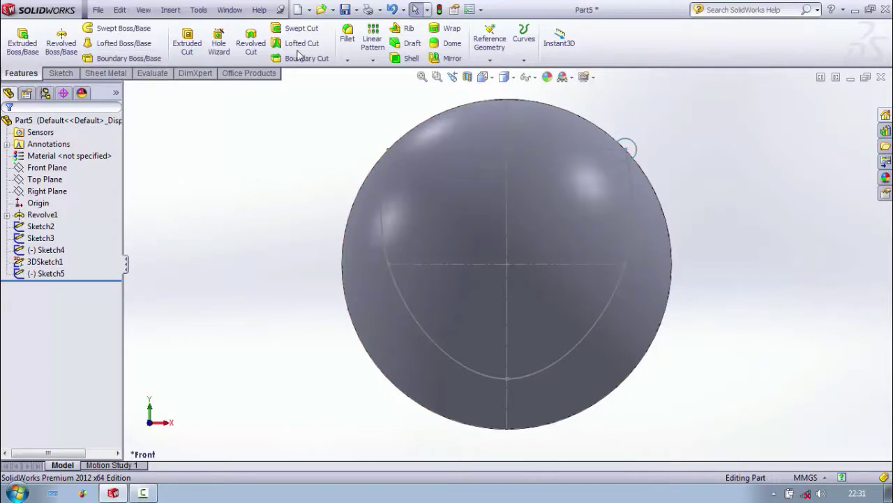
# Create a swept cut with the R2.5 circle as profile and the 3D spline as path.
pyautogui.click(300, 28)
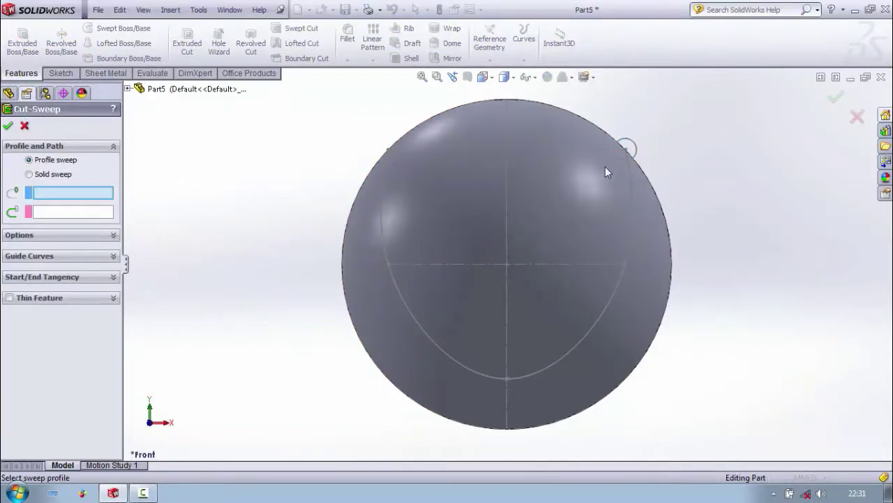
pyautogui.click(623, 162)
pyautogui.click(630, 185)
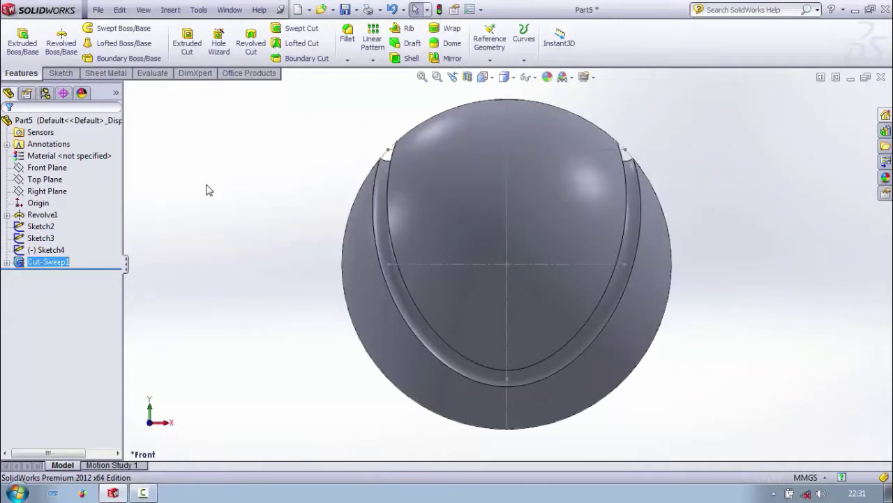
pyautogui.moveTo(273, 220); pyautogui.dragTo(222, 251, button='middle')
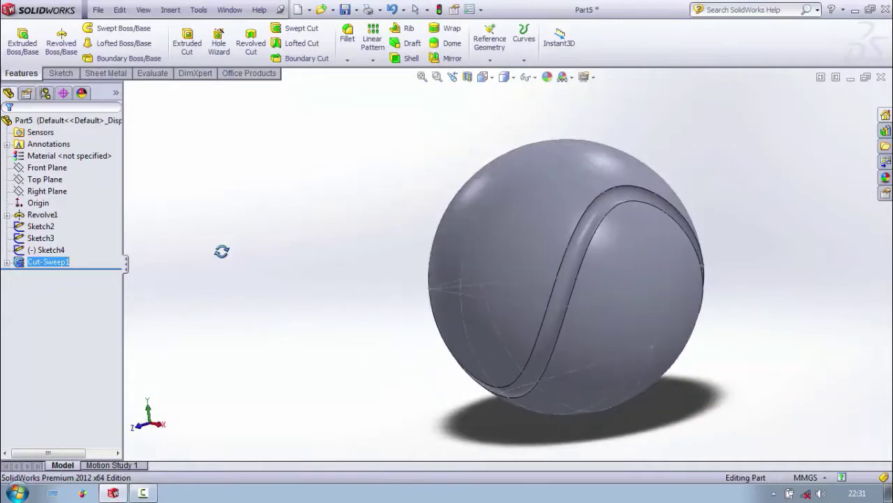
# Hide Sketch2, Sketch3 and Sketch4 so only the grooved ball remains visible.
pyautogui.rightClick(38, 229)
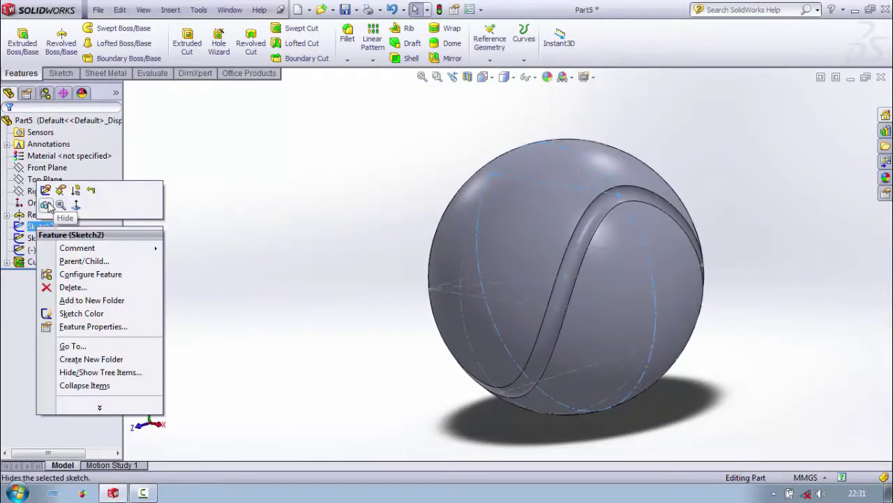
pyautogui.press('Escape')
pyautogui.click(39, 238)
pyautogui.rightClick(40, 238)
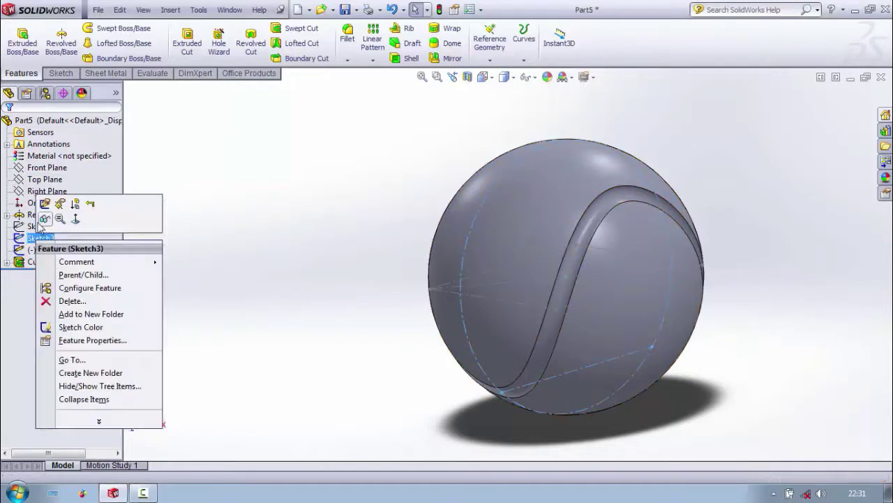
pyautogui.press('Escape')
pyautogui.click(37, 250)
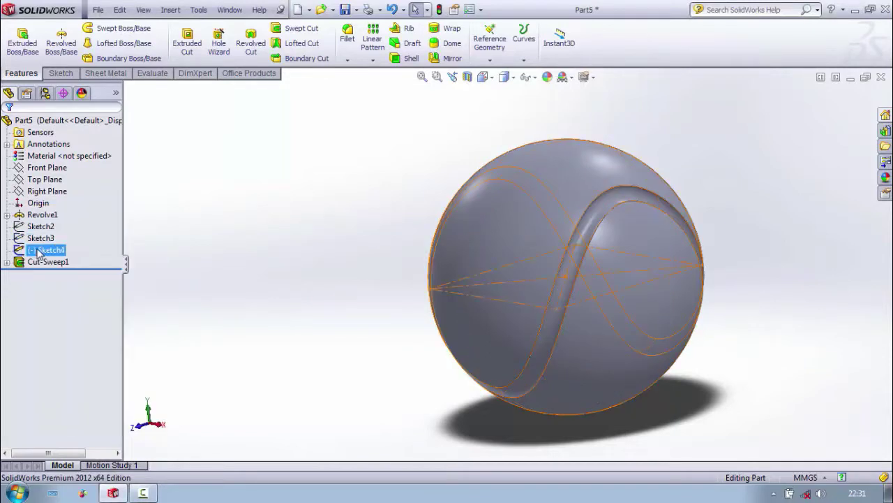
pyautogui.click(52, 250)
pyautogui.click(37, 333)
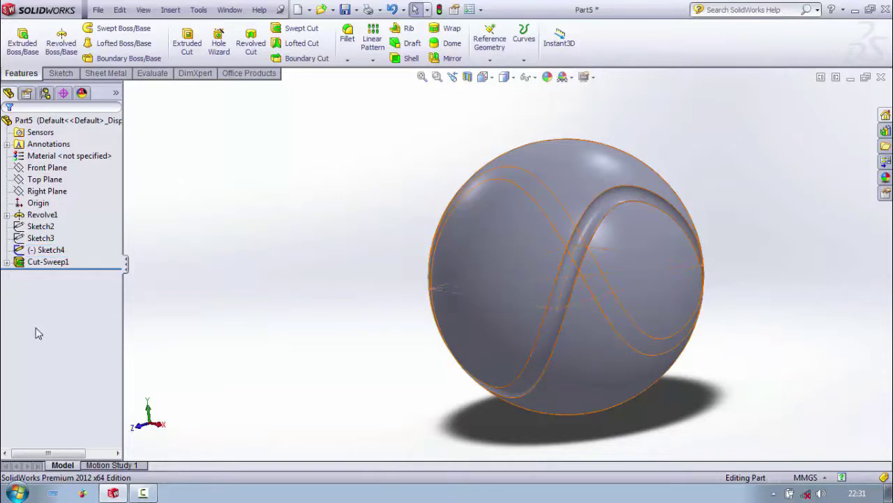
pyautogui.click(446, 295)
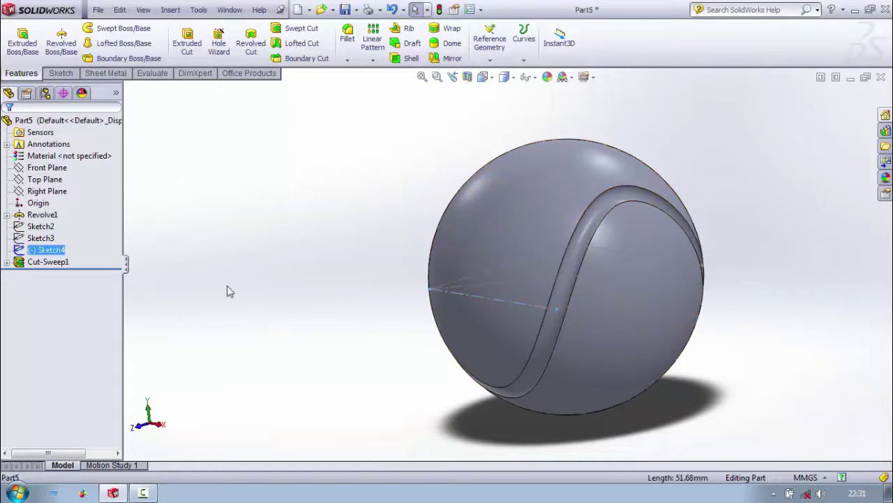
pyautogui.rightClick(56, 256)
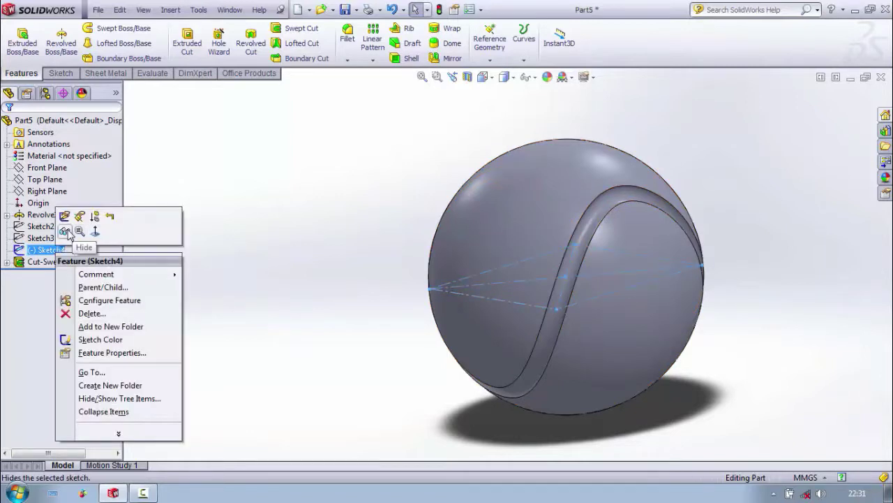
pyautogui.click(79, 231)
pyautogui.moveTo(402, 332)
pyautogui.mouseDown(button='middle')
pyautogui.moveTo(289, 205)
pyautogui.moveTo(389, 275)
pyautogui.moveTo(434, 175)
pyautogui.moveTo(409, 56)
pyautogui.moveTo(285, 26)
pyautogui.mouseUp(button='middle')
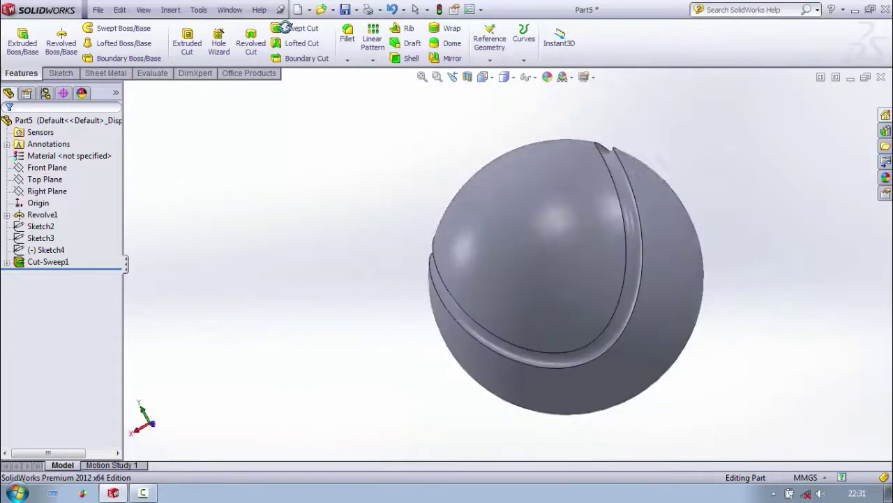
# Choose red in Edit Appearance and remove Part5 and the sphere body from Selected Geometry.
pyautogui.click(547, 77)
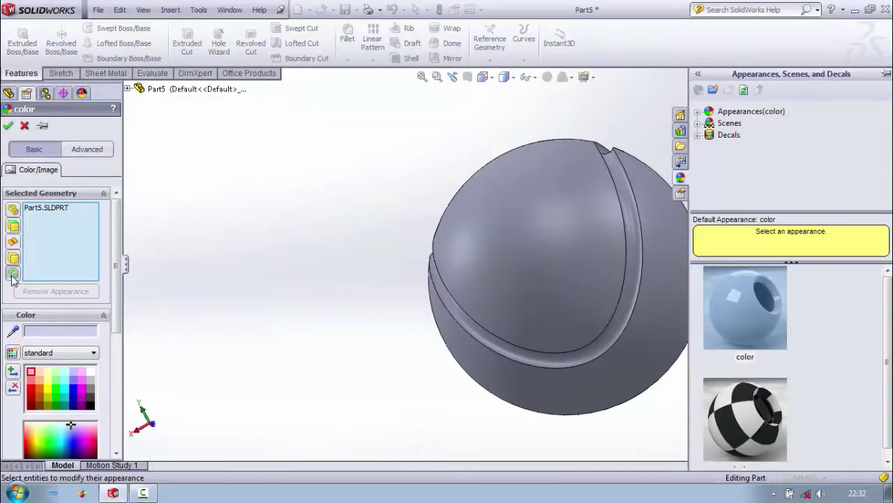
pyautogui.click(33, 388)
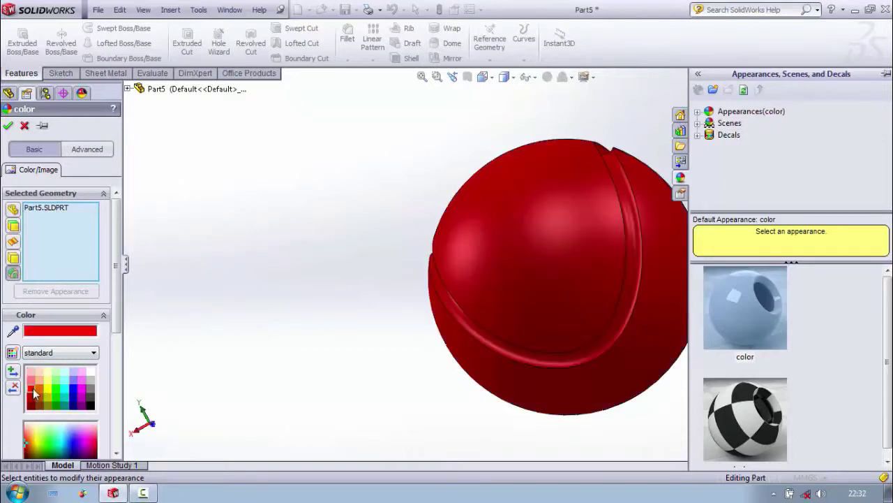
pyautogui.rightClick(61, 211)
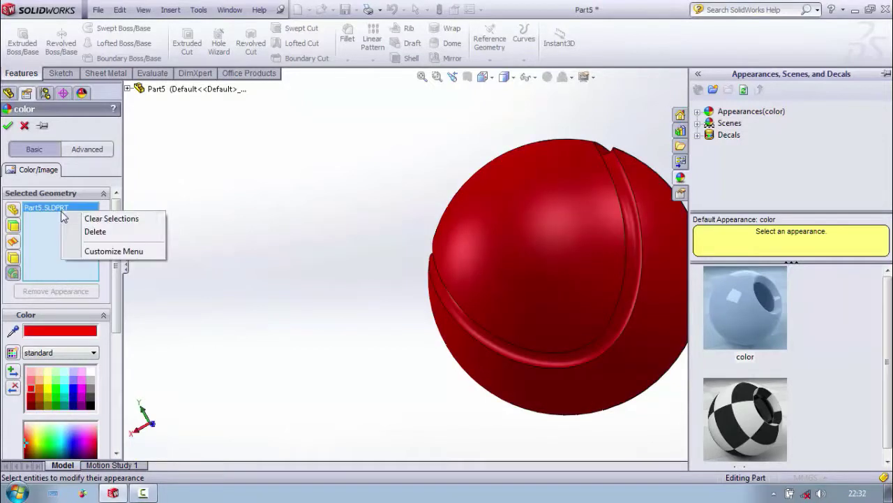
pyautogui.click(86, 231)
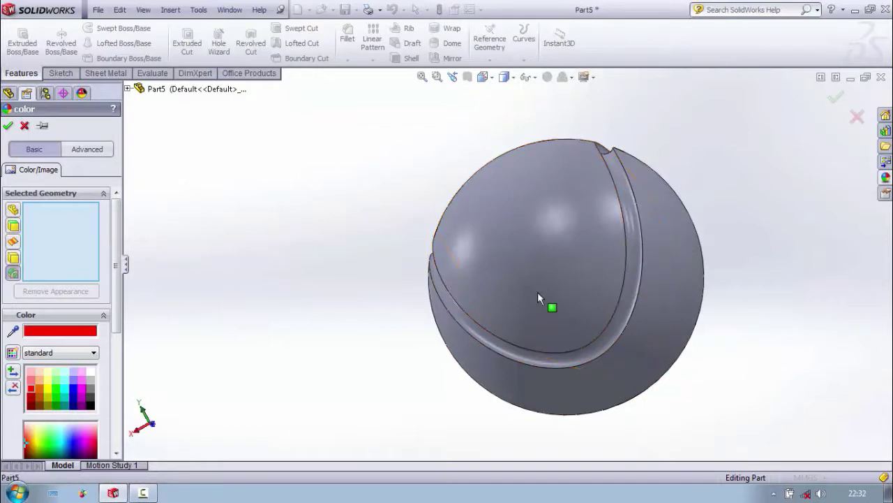
pyautogui.click(537, 292)
pyautogui.click(537, 291)
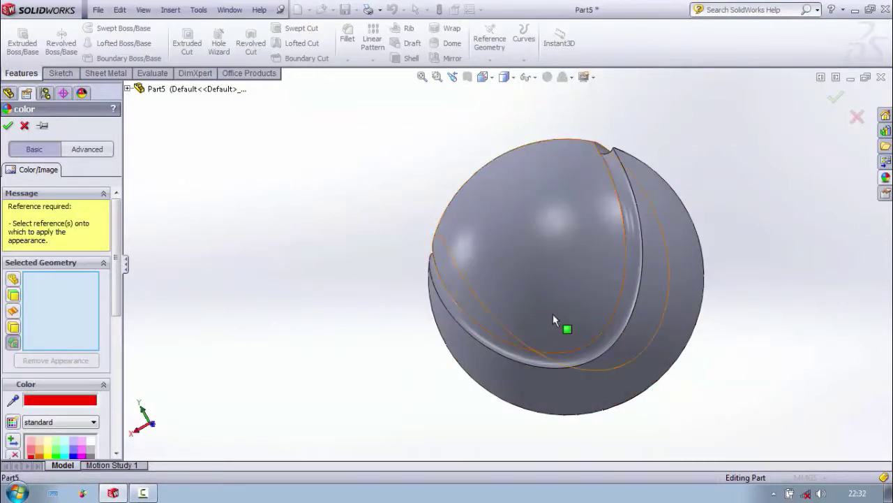
pyautogui.click(556, 302)
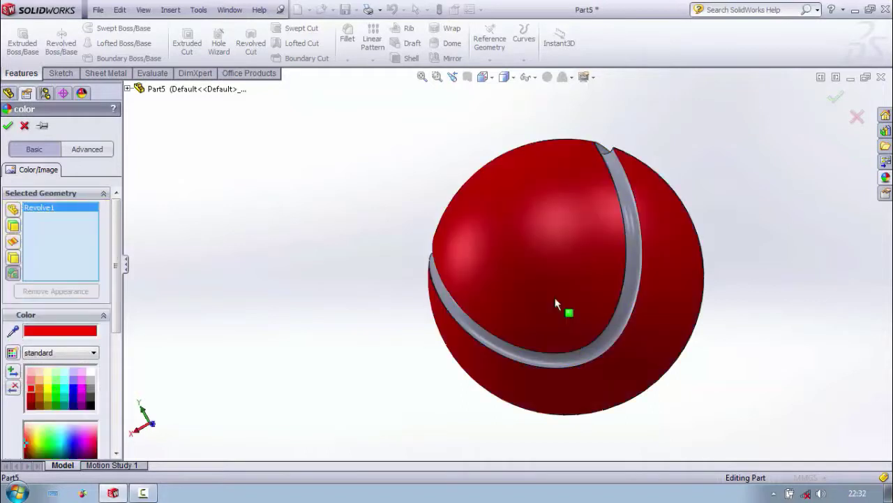
pyautogui.click(556, 301)
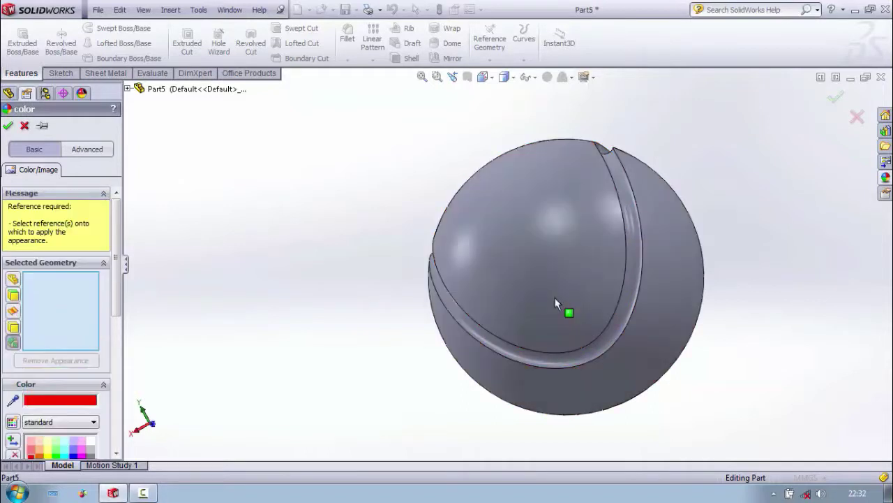
# Colour the Cut-Sweep1 groove faces red.
pyautogui.click(15, 329)
pyautogui.click(540, 260)
pyautogui.click(538, 257)
pyautogui.scroll(-2, 119, 303)
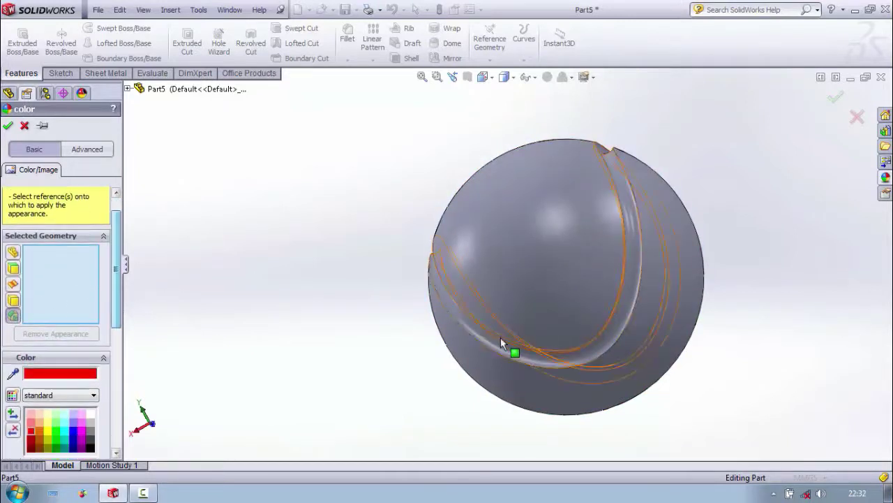
pyautogui.click(501, 342)
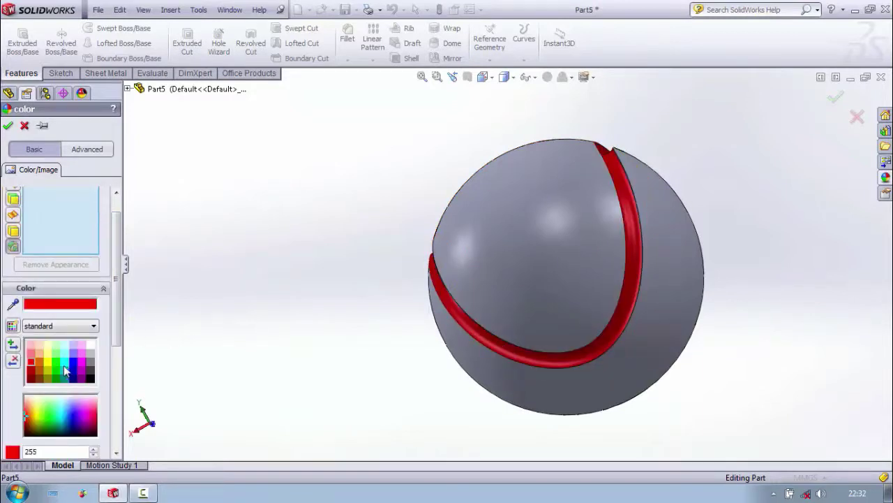
pyautogui.click(56, 364)
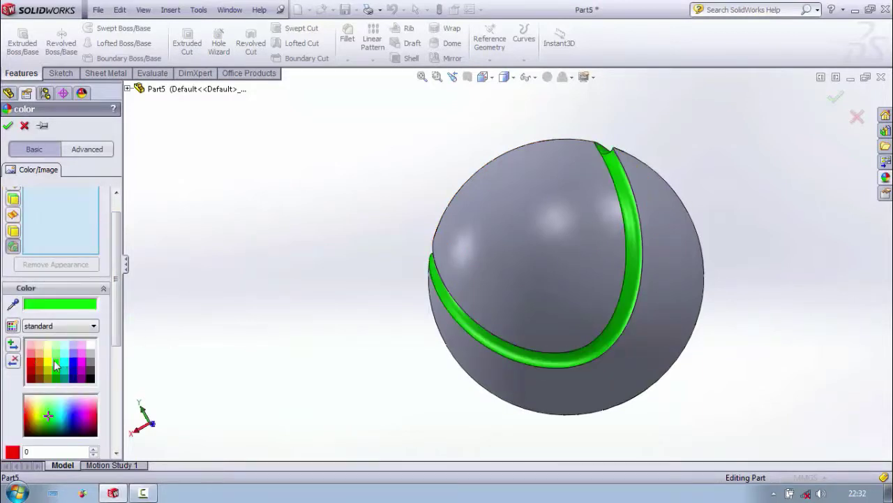
pyautogui.click(35, 361)
pyautogui.click(10, 127)
# Colour the Revolve1 sphere body green.
pyautogui.click(553, 79)
pyautogui.rightClick(43, 237)
pyautogui.click(92, 240)
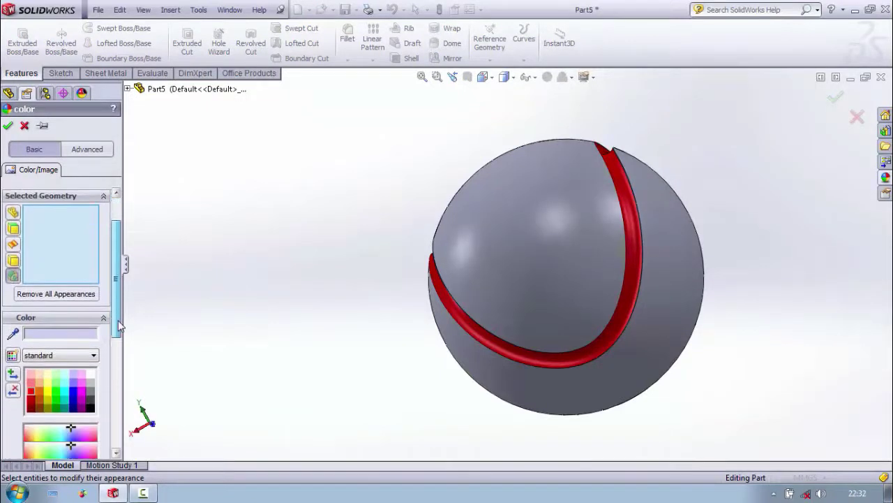
pyautogui.moveTo(118, 288); pyautogui.dragTo(117, 331)
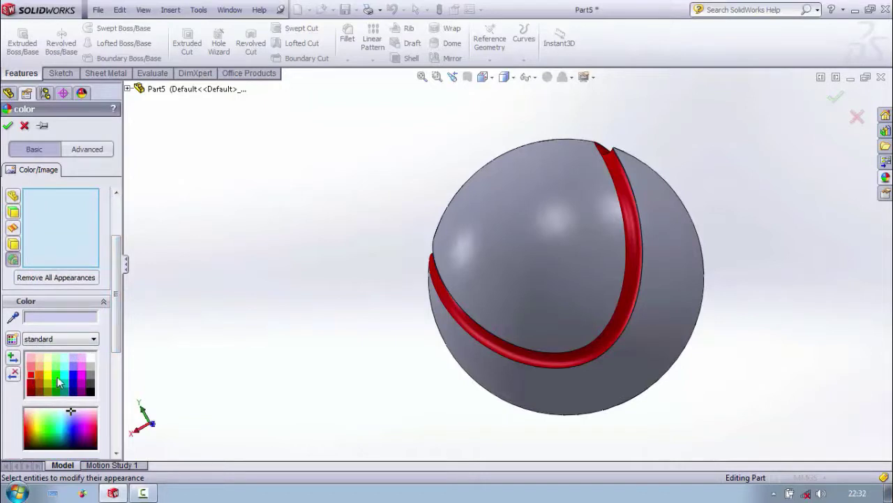
pyautogui.click(58, 378)
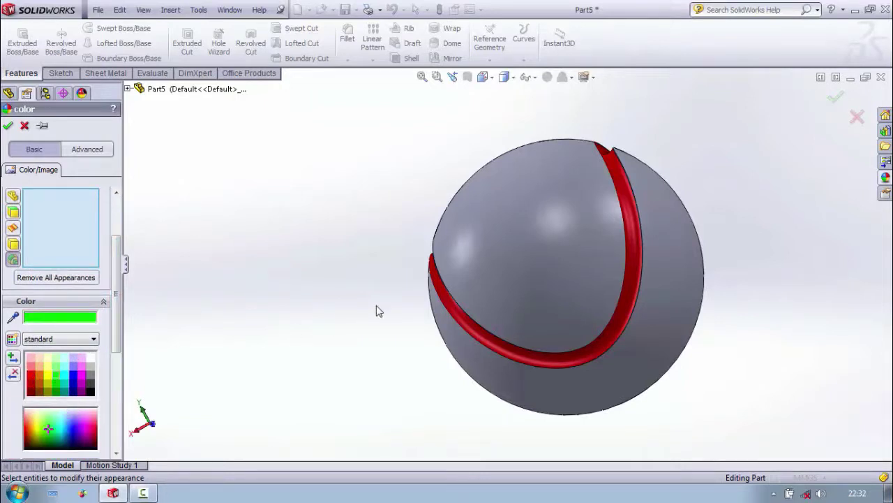
pyautogui.click(518, 292)
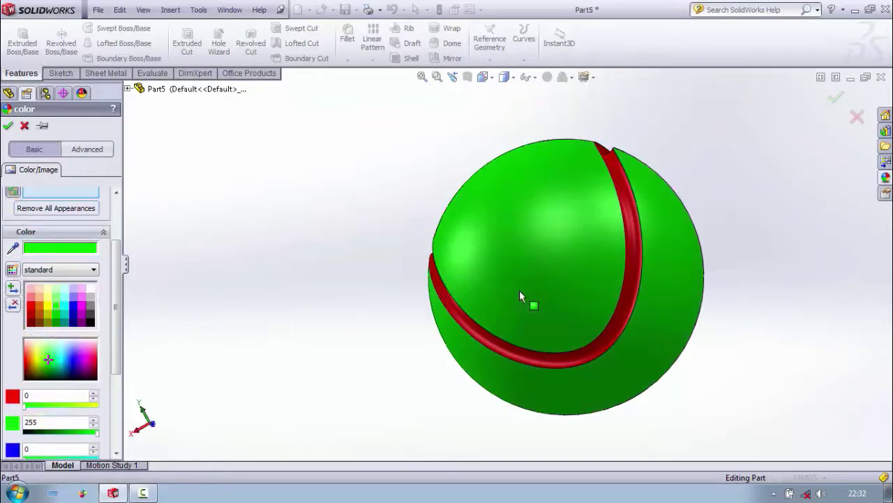
pyautogui.moveTo(378, 351)
pyautogui.mouseDown(button='middle')
pyautogui.moveTo(483, 354)
pyautogui.moveTo(538, 270)
pyautogui.mouseUp(button='middle')
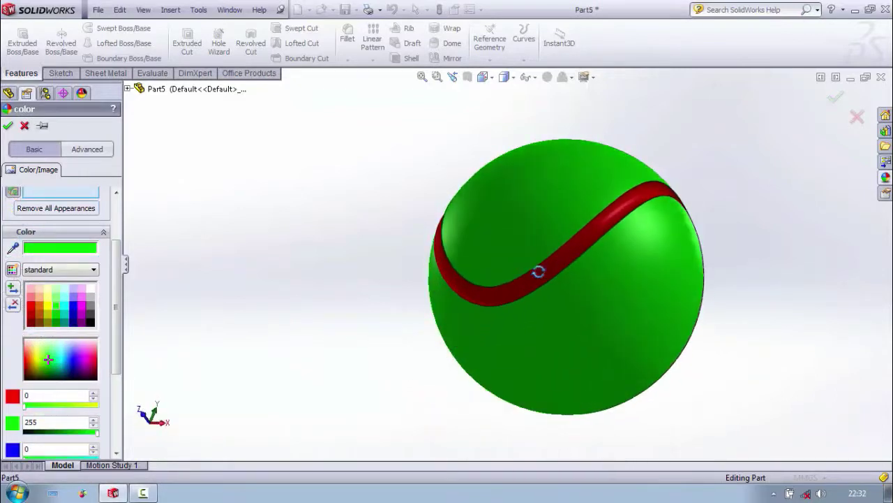
pyautogui.click(9, 126)
pyautogui.moveTo(356, 301)
pyautogui.mouseDown(button='middle')
pyautogui.moveTo(297, 299)
pyautogui.moveTo(245, 253)
pyautogui.moveTo(222, 209)
pyautogui.mouseUp(button='middle')
# Create a Rotate model animation in Motion Study 1 and play it.
pyautogui.click(118, 464)
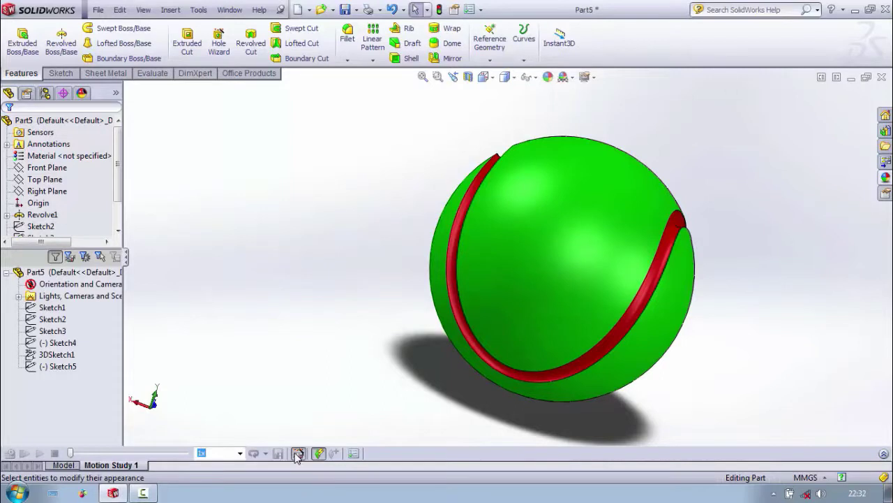
pyautogui.click(298, 454)
pyautogui.click(460, 353)
pyautogui.click(461, 352)
pyautogui.click(460, 352)
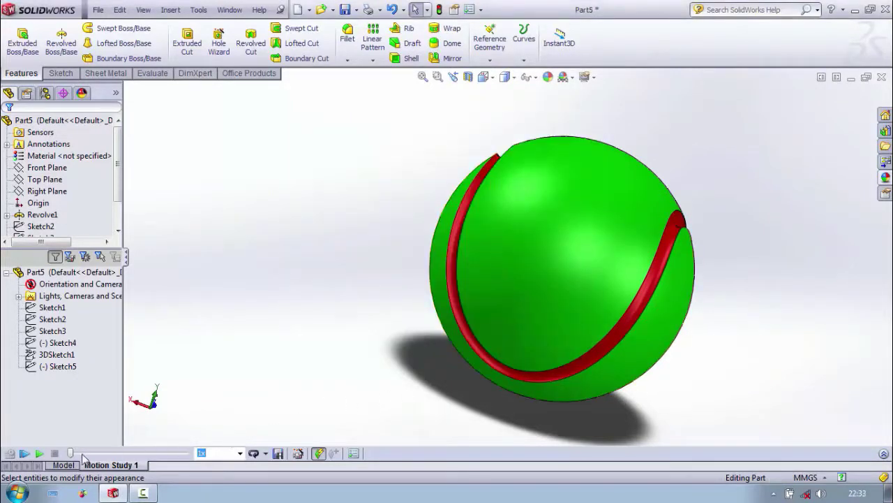
pyautogui.click(24, 453)
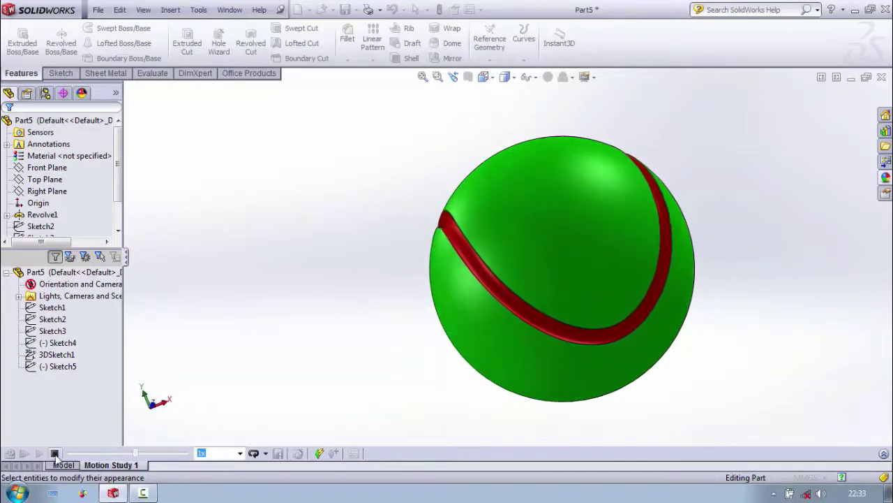
# Enable the PhotoView 360 add-in from Office Products.
pyautogui.scroll(3, 605, 314)
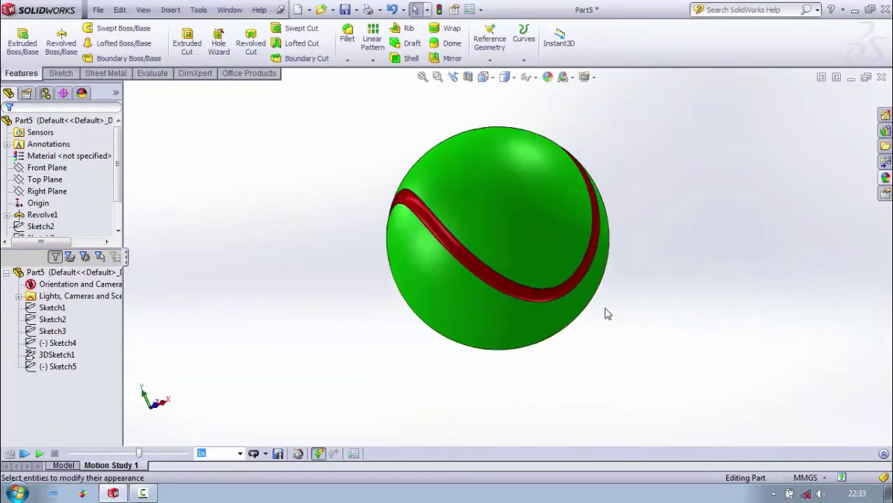
pyautogui.moveTo(606, 311)
pyautogui.mouseDown(button='middle')
pyautogui.moveTo(624, 360)
pyautogui.moveTo(632, 349)
pyautogui.moveTo(640, 407)
pyautogui.mouseUp(button='middle')
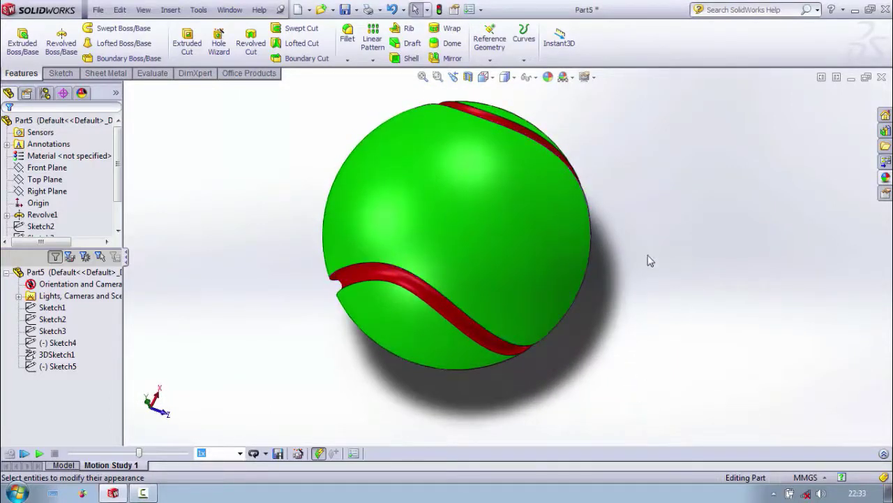
pyautogui.click(224, 77)
pyautogui.click(69, 52)
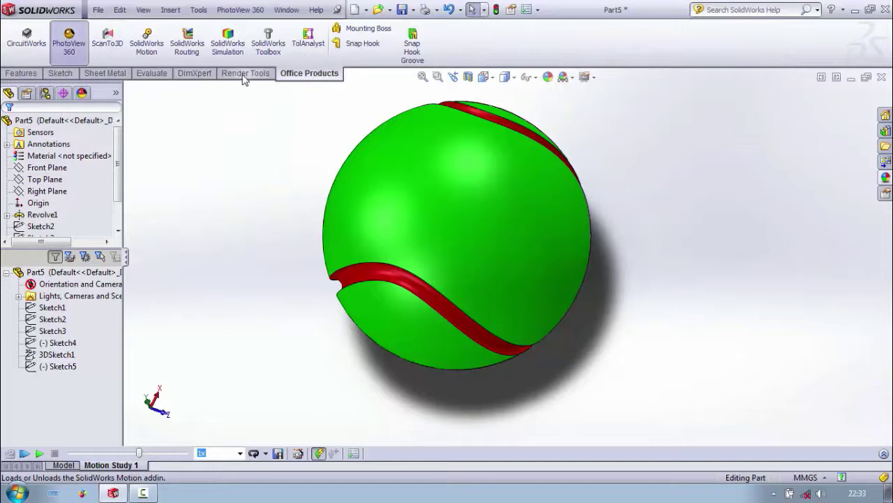
# Run a PhotoView 360 Final Render and reposition its window to watch the image complete.
pyautogui.click(245, 73)
pyautogui.click(194, 55)
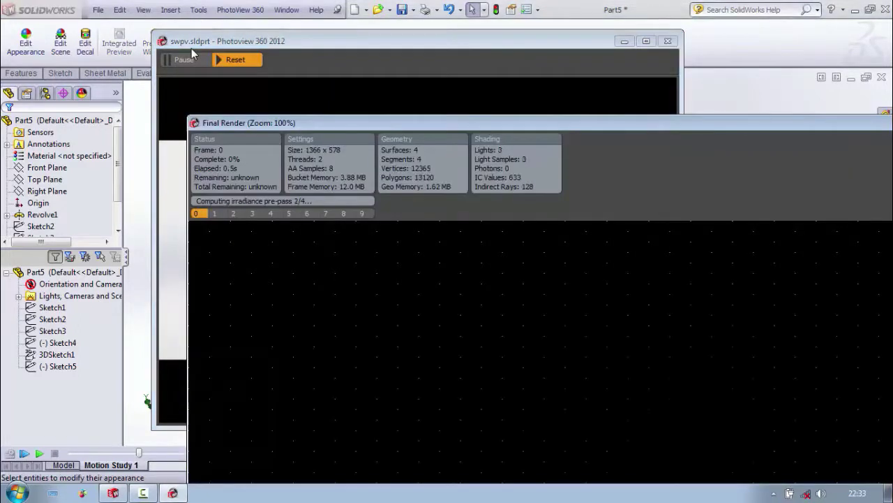
pyautogui.moveTo(434, 125)
pyautogui.mouseDown()
pyautogui.moveTo(222, 5)
pyautogui.moveTo(232, 9)
pyautogui.mouseUp()
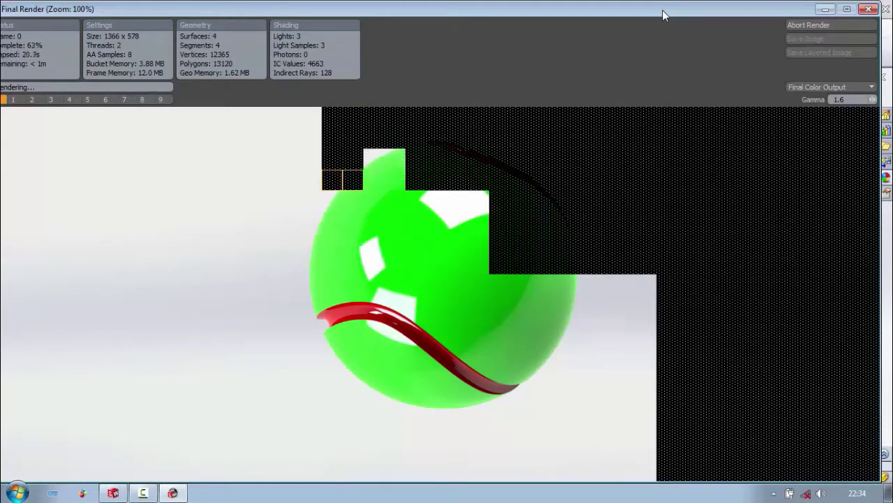
pyautogui.moveTo(663, 10); pyautogui.dragTo(683, 13)
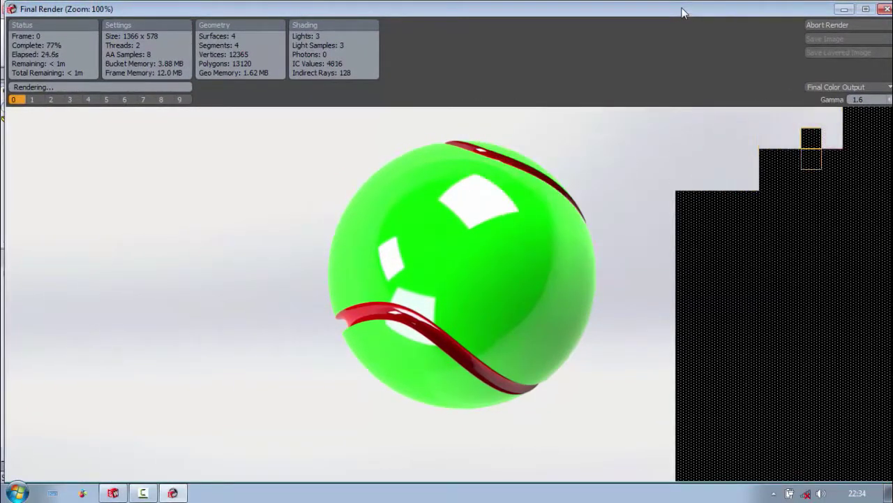